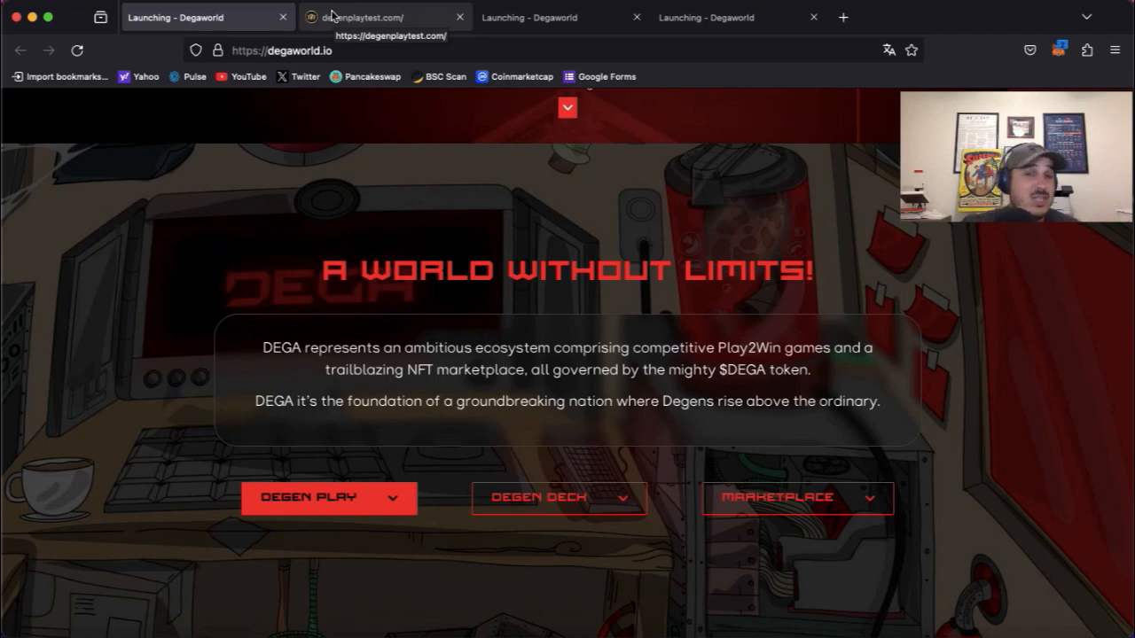
# - Switch to the degenplaytest.com tab to view its launch page
pyautogui.click(333, 14)
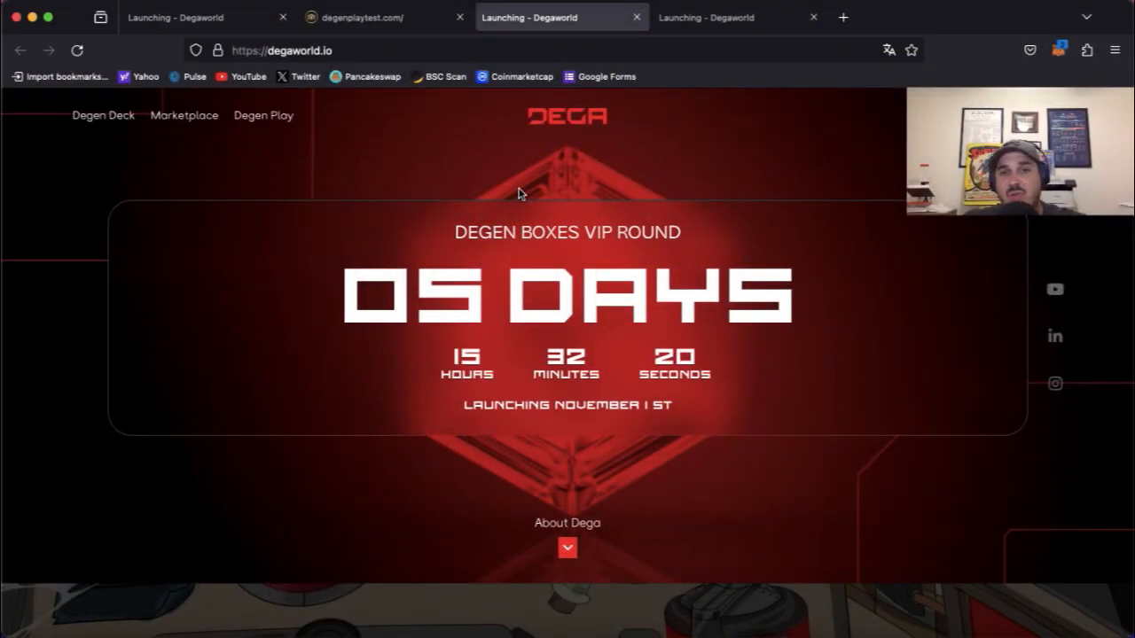
pyautogui.scroll(-2, 604, 336)
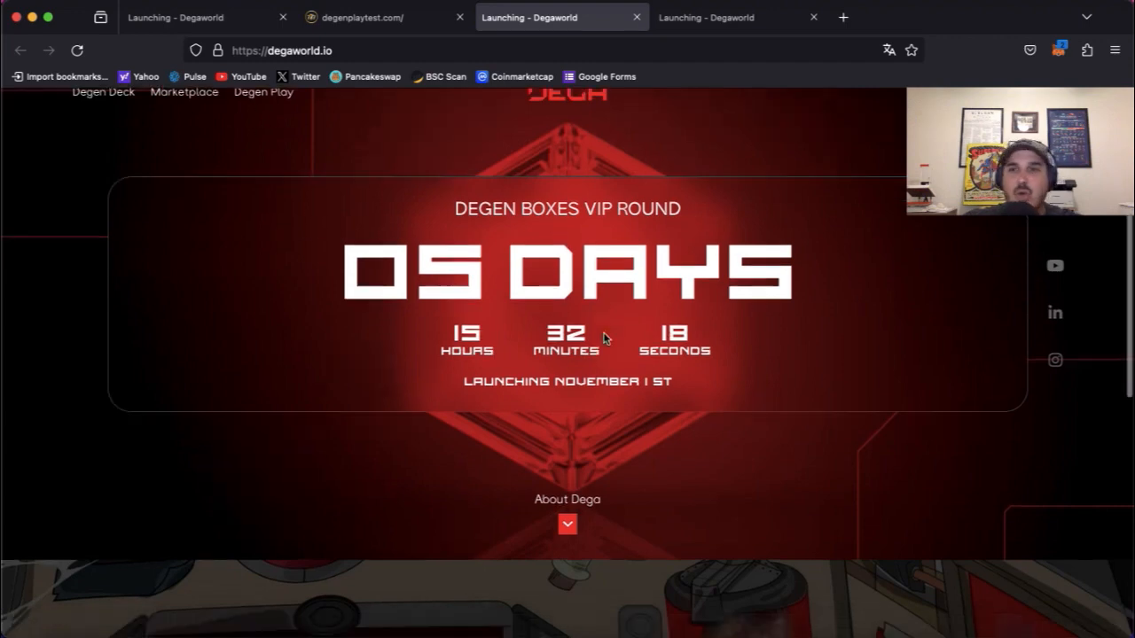
pyautogui.scroll(-5, 604, 337)
pyautogui.scroll(-5, 585, 399)
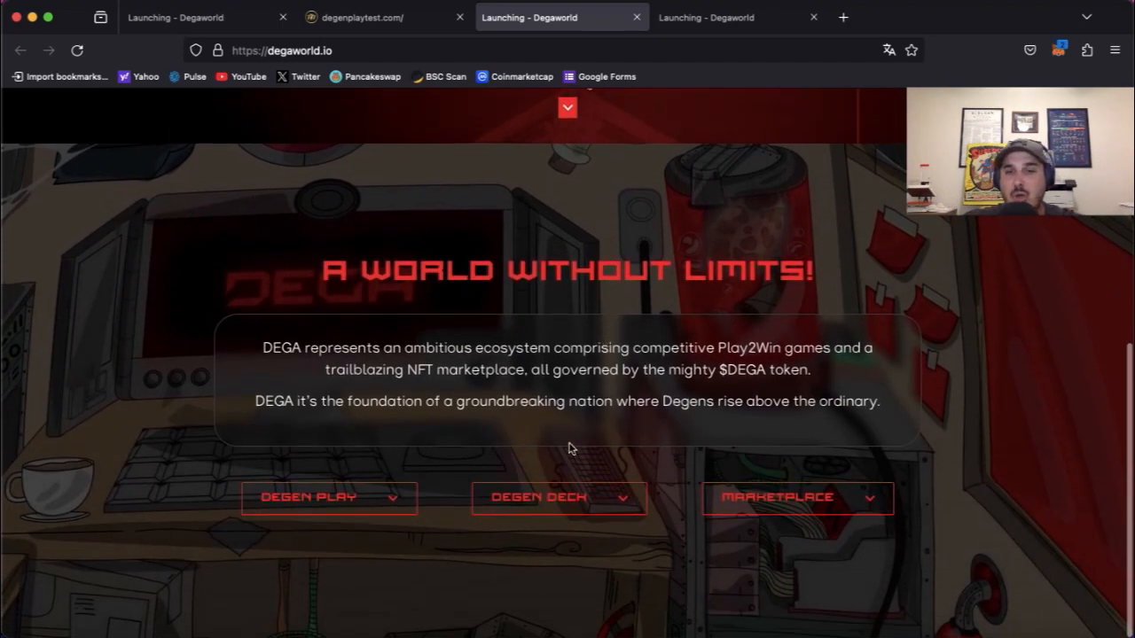
# - Switch to the fourth Degaworld tab showing the Degen Box PDF deck
pyautogui.click(681, 12)
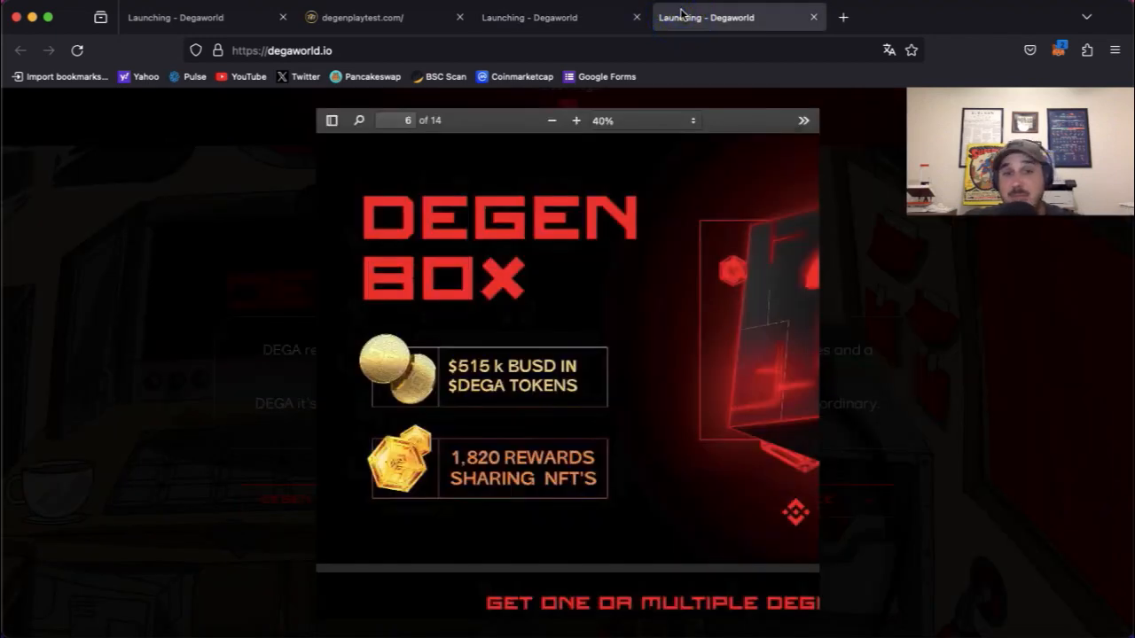
pyautogui.scroll(-1, 679, 284)
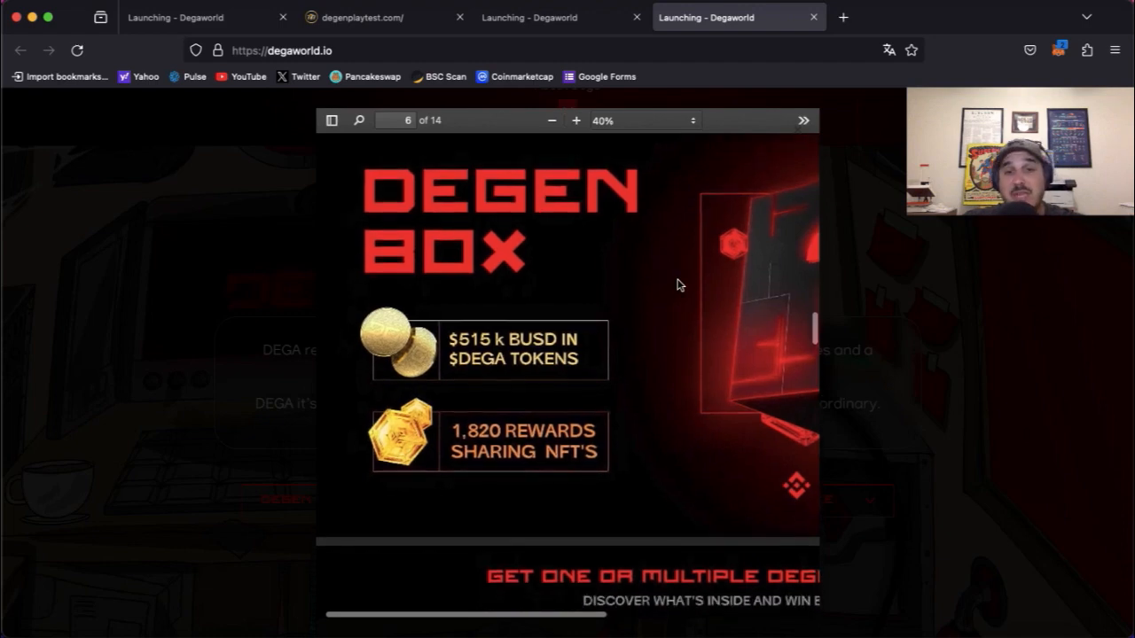
pyautogui.scroll(-3, 679, 284)
pyautogui.scroll(-3, 679, 284)
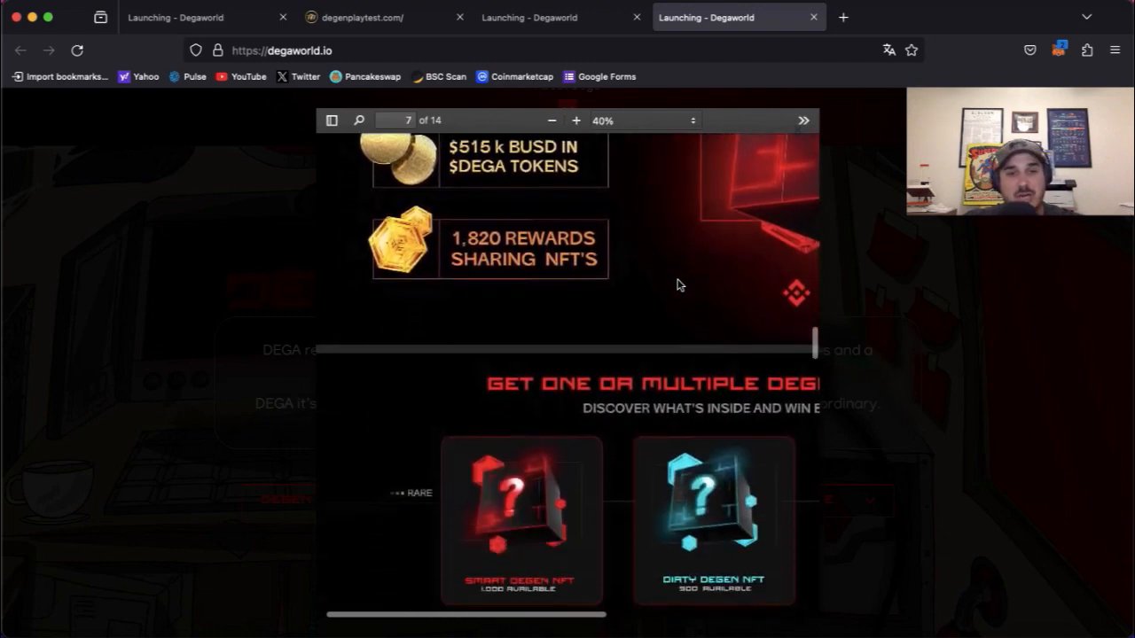
pyautogui.hscroll(3, 679, 283)
pyautogui.hscroll(3, 679, 284)
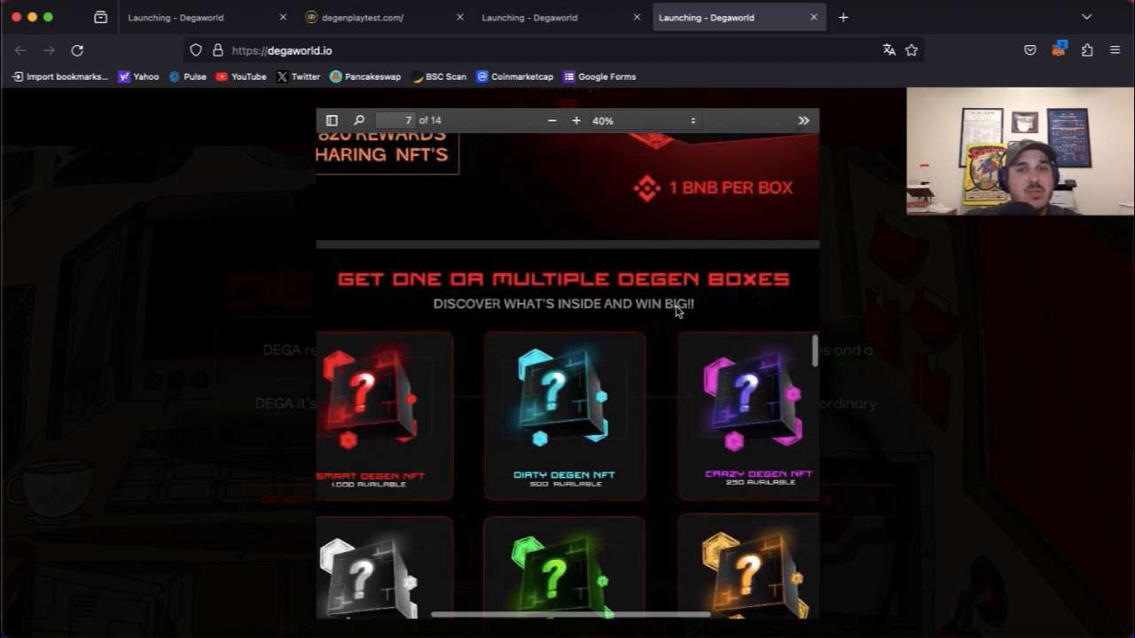
pyautogui.scroll(2, 679, 301)
pyautogui.scroll(2, 679, 306)
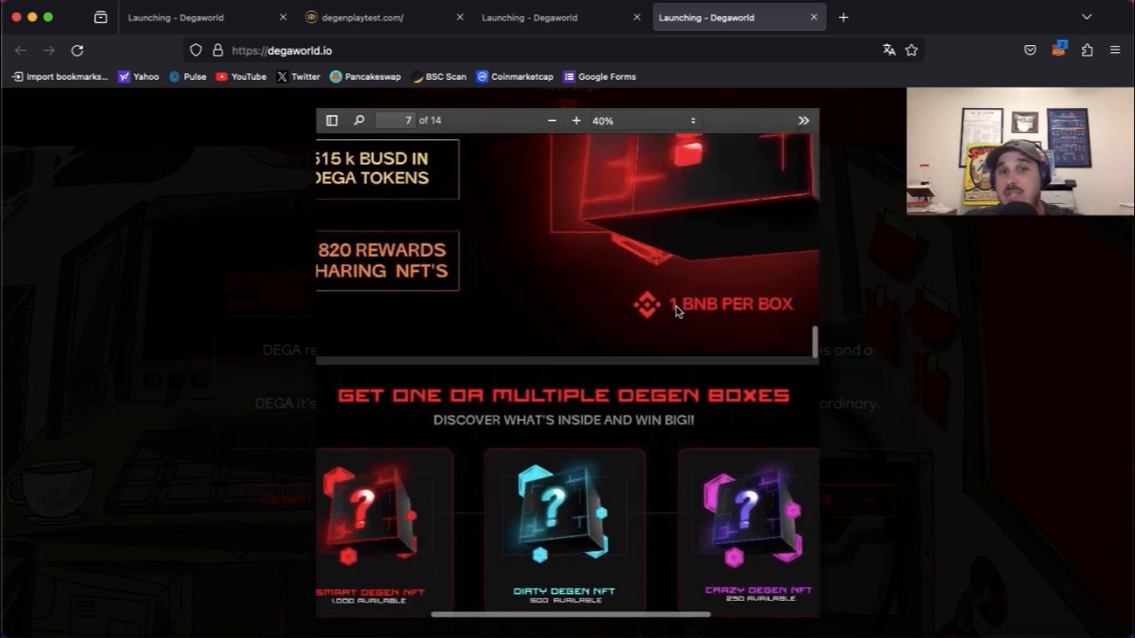
pyautogui.scroll(-1, 699, 349)
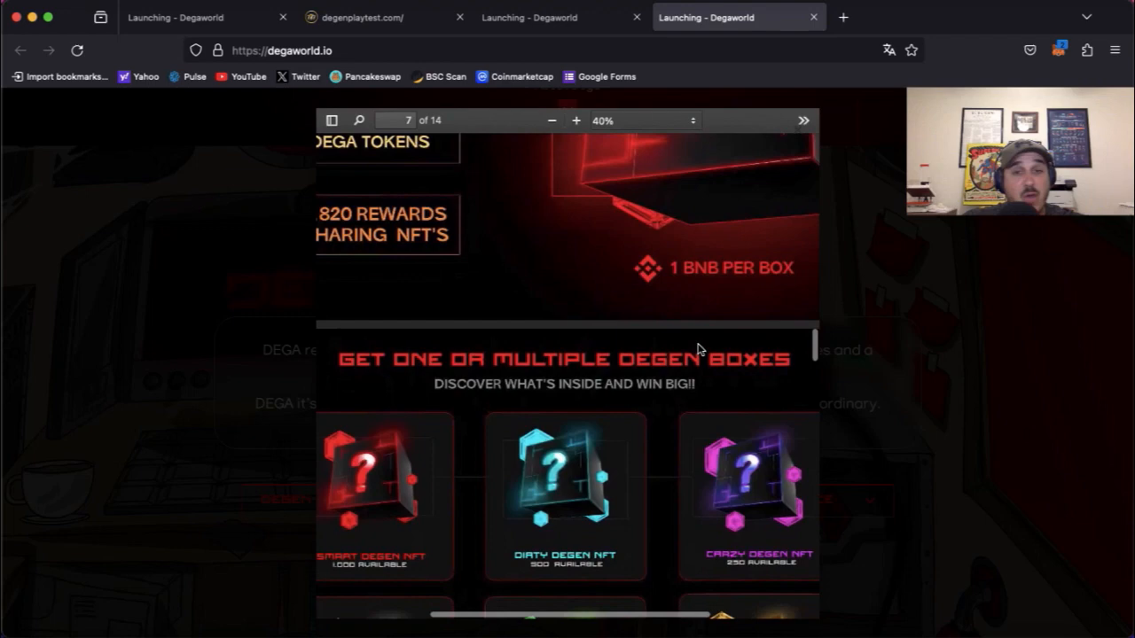
pyautogui.scroll(-2, 697, 349)
pyautogui.hscroll(-1, 698, 348)
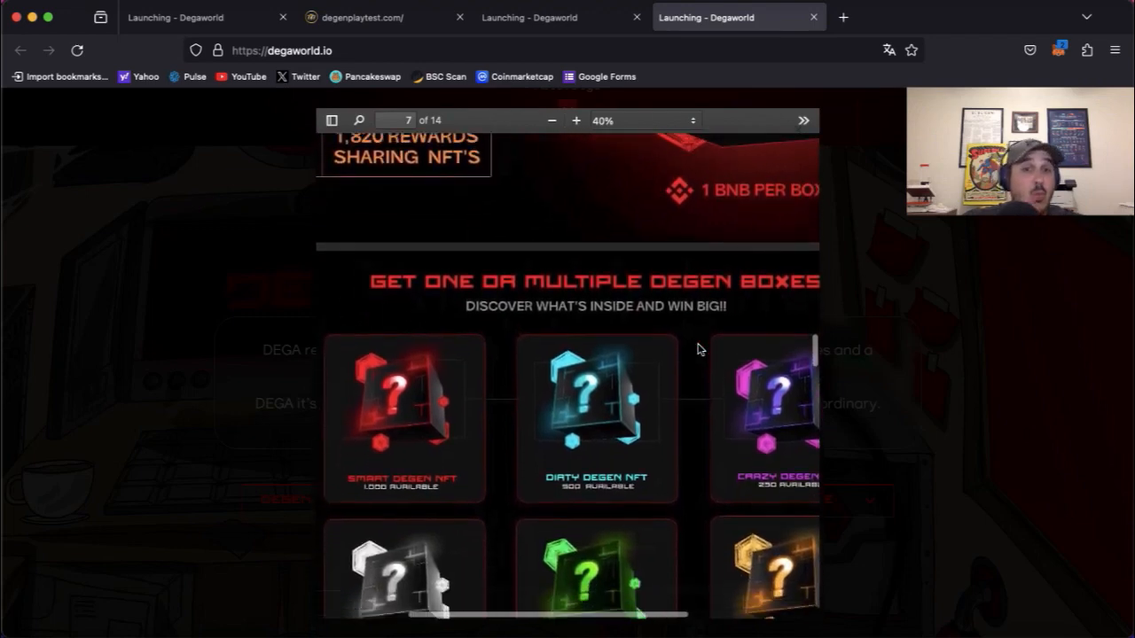
pyautogui.scroll(-3, 698, 348)
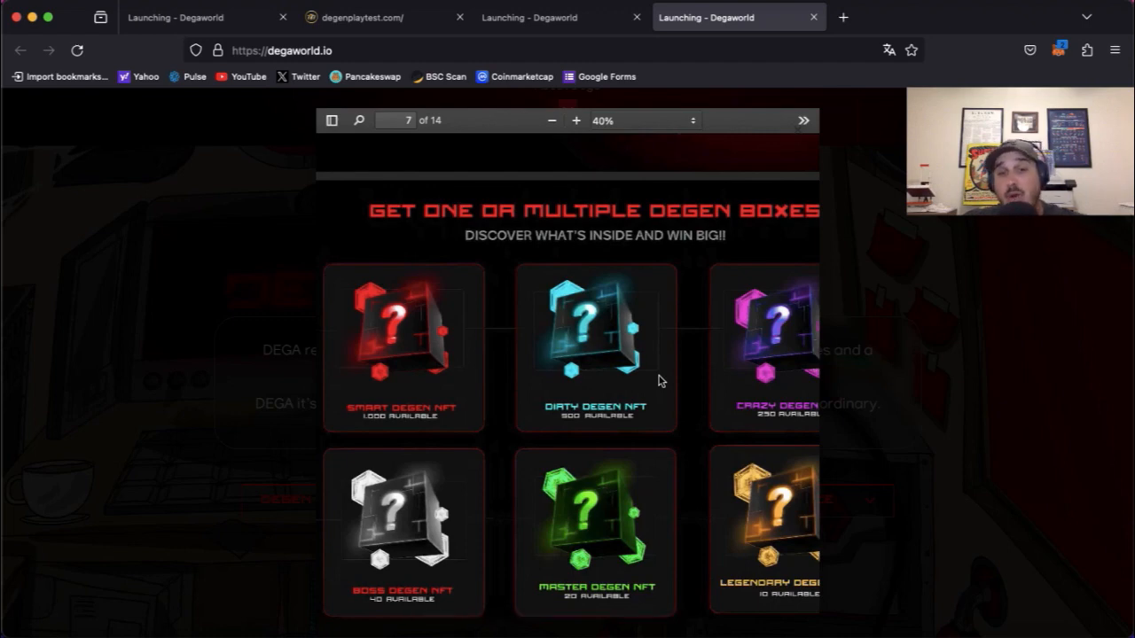
pyautogui.scroll(3, 674, 445)
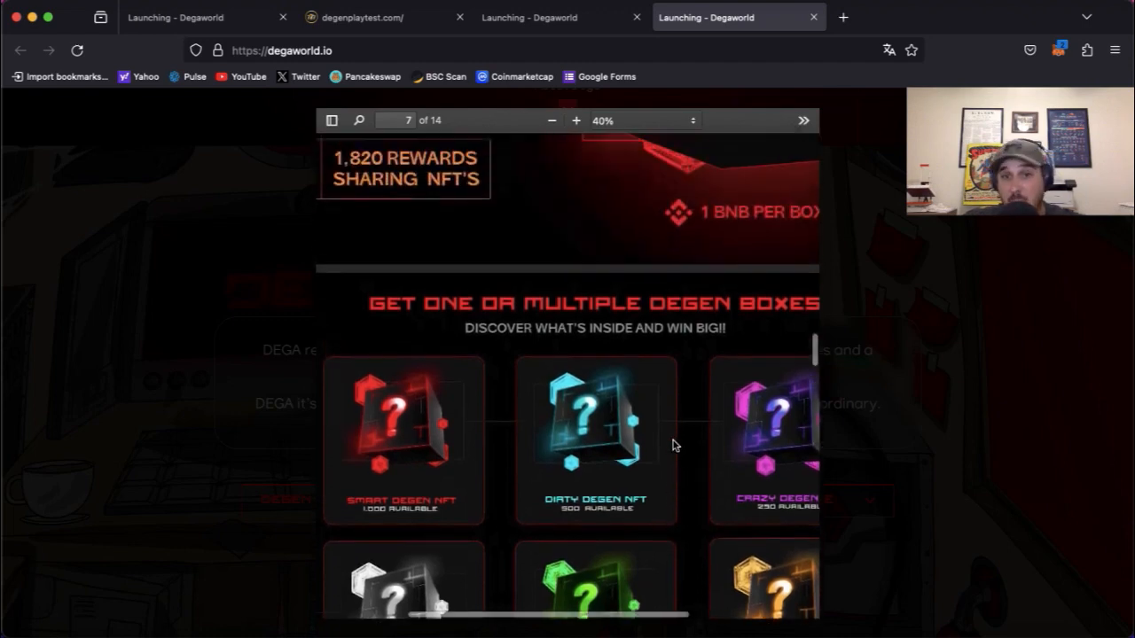
pyautogui.scroll(-2, 674, 445)
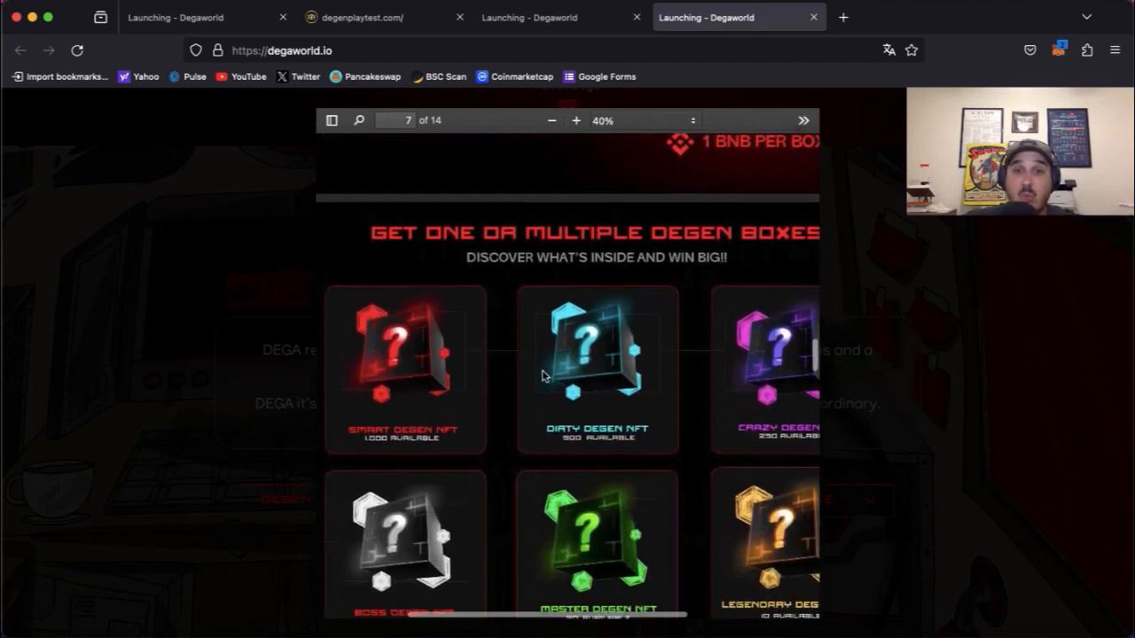
pyautogui.scroll(-2, 544, 376)
pyautogui.scroll(-3, 545, 375)
pyautogui.scroll(-3, 544, 376)
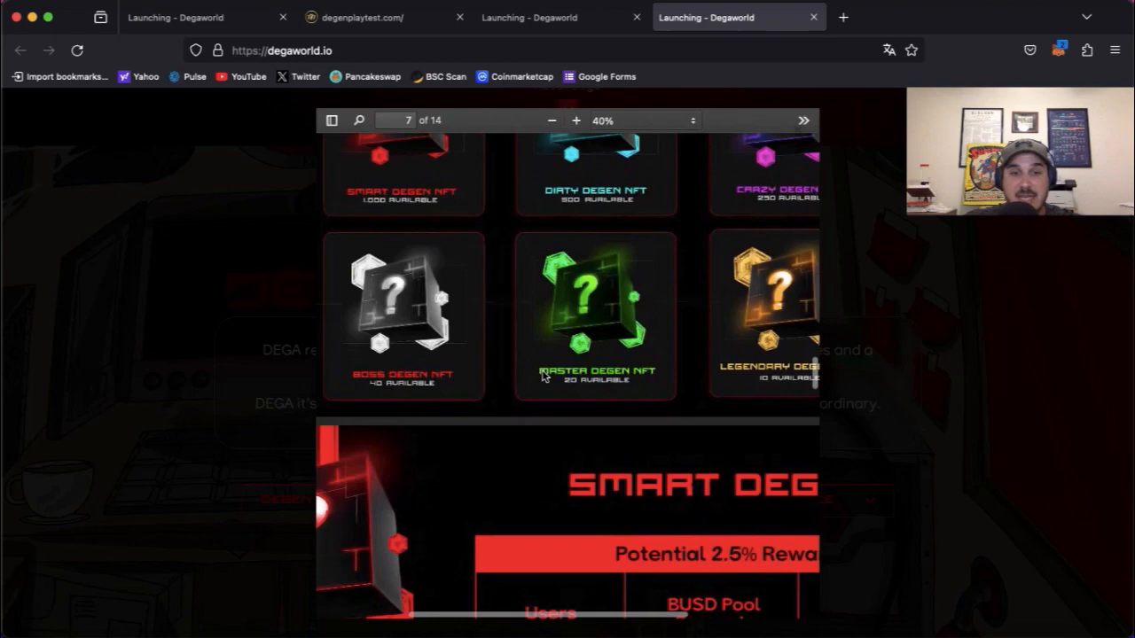
pyautogui.scroll(-2, 545, 376)
pyautogui.scroll(-3, 544, 376)
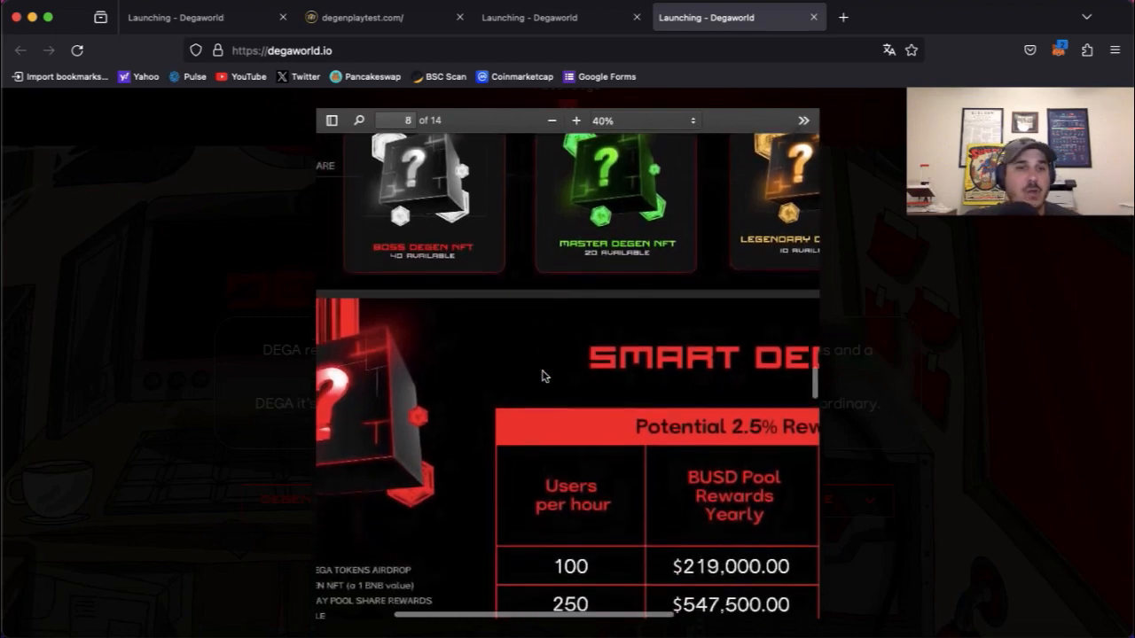
pyautogui.hscroll(-1, 544, 376)
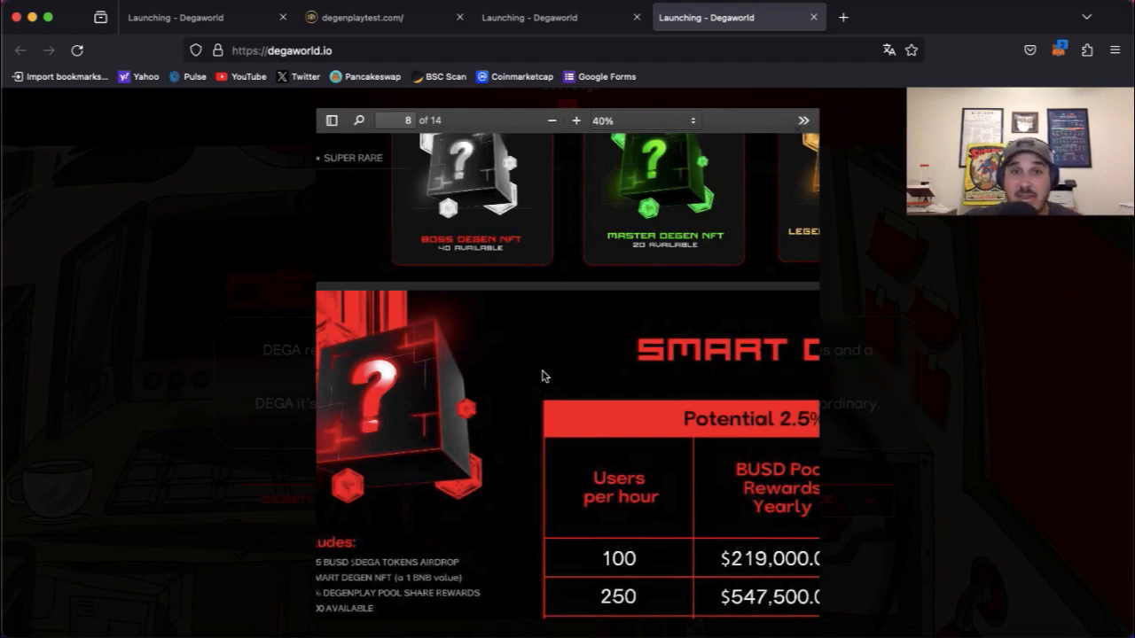
pyautogui.scroll(-3, 544, 375)
pyautogui.scroll(-2, 544, 376)
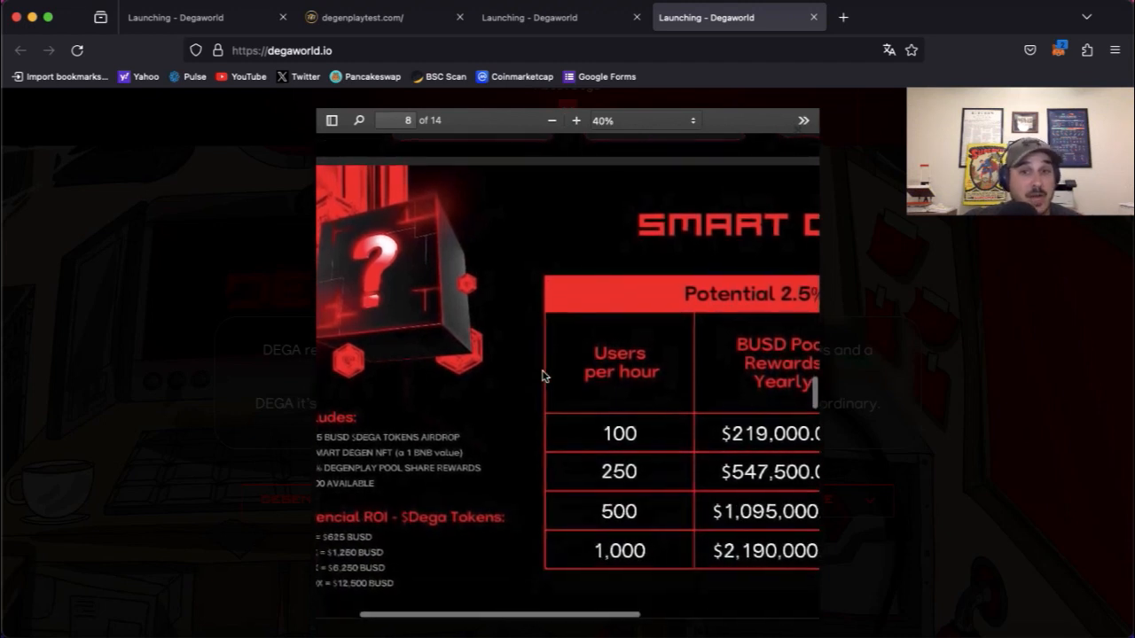
pyautogui.hscroll(-1, 544, 376)
pyautogui.hscroll(-1, 544, 376)
pyautogui.scroll(-2, 545, 376)
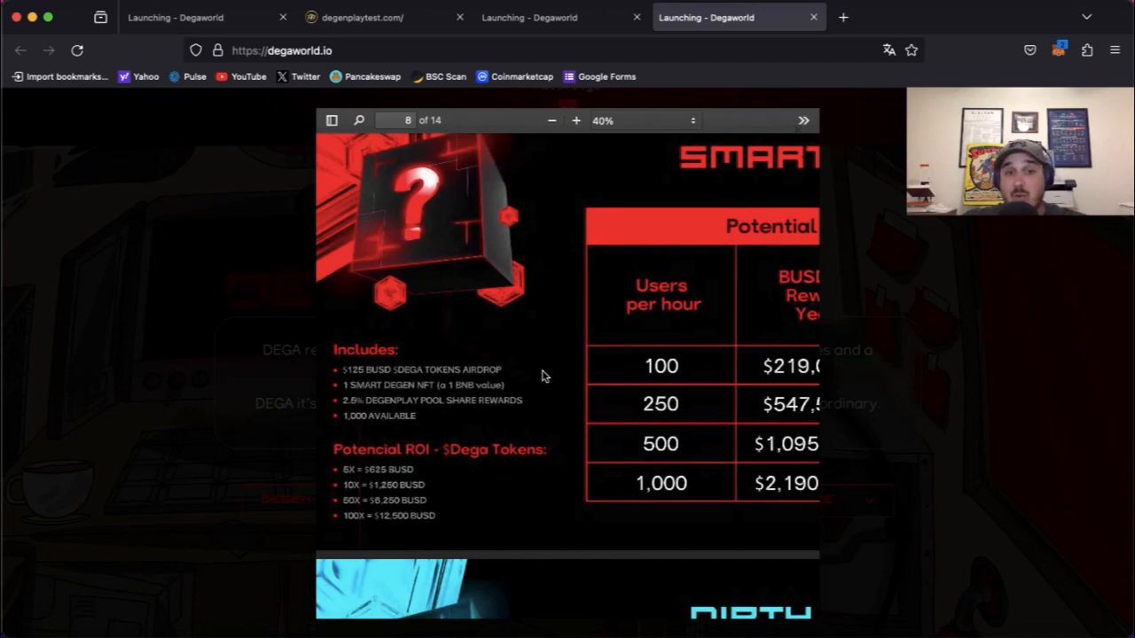
pyautogui.hscroll(6, 560, 409)
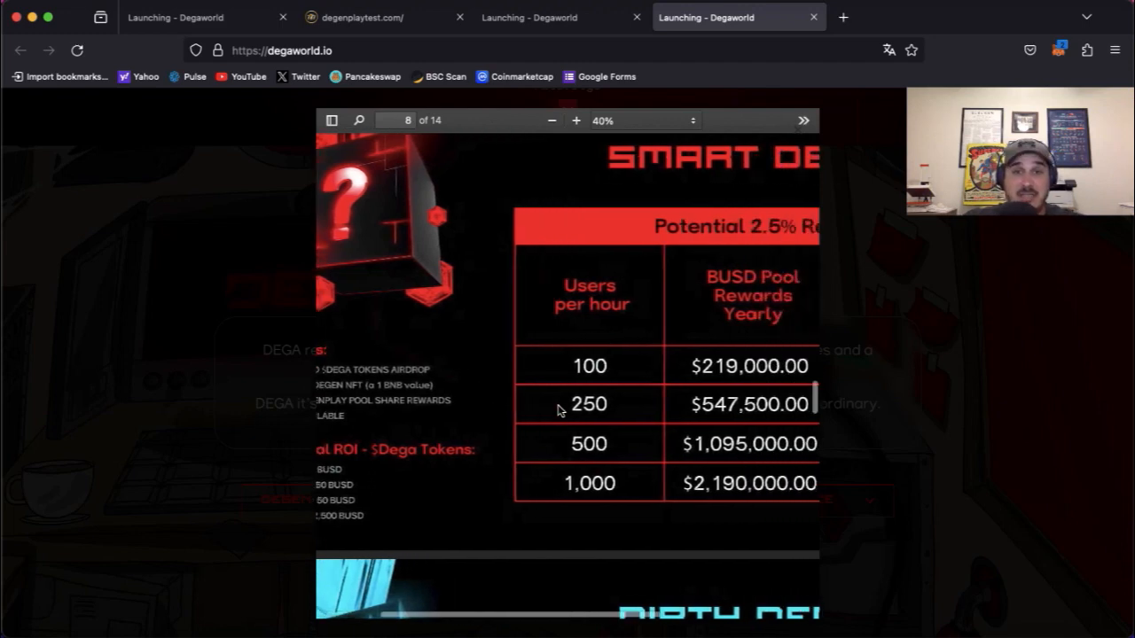
pyautogui.hscroll(6, 561, 409)
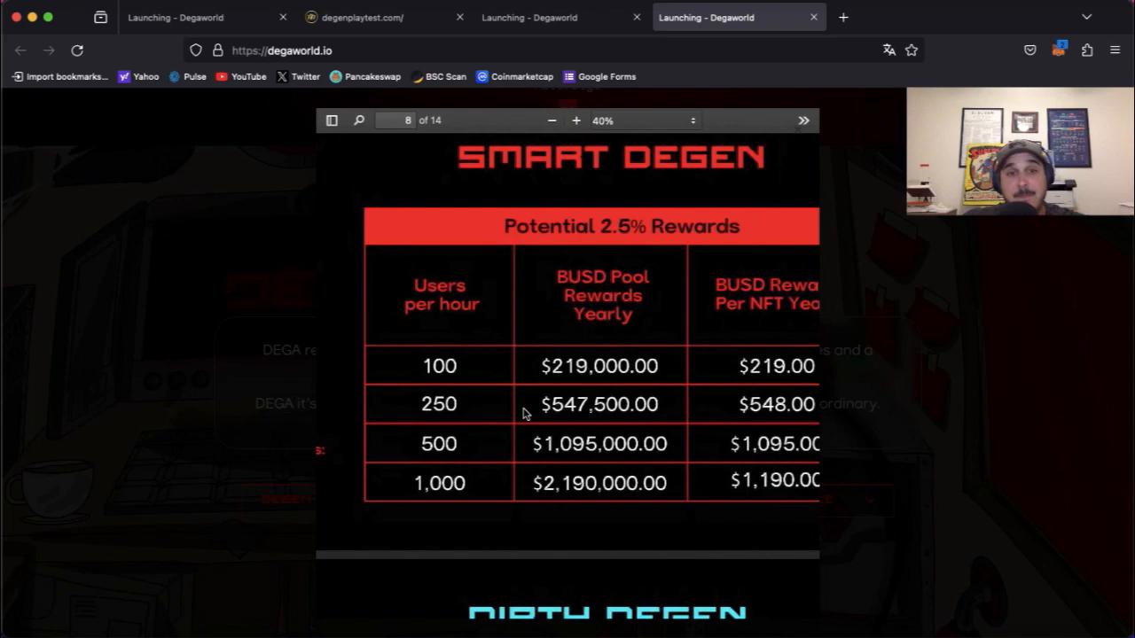
pyautogui.hscroll(5, 477, 383)
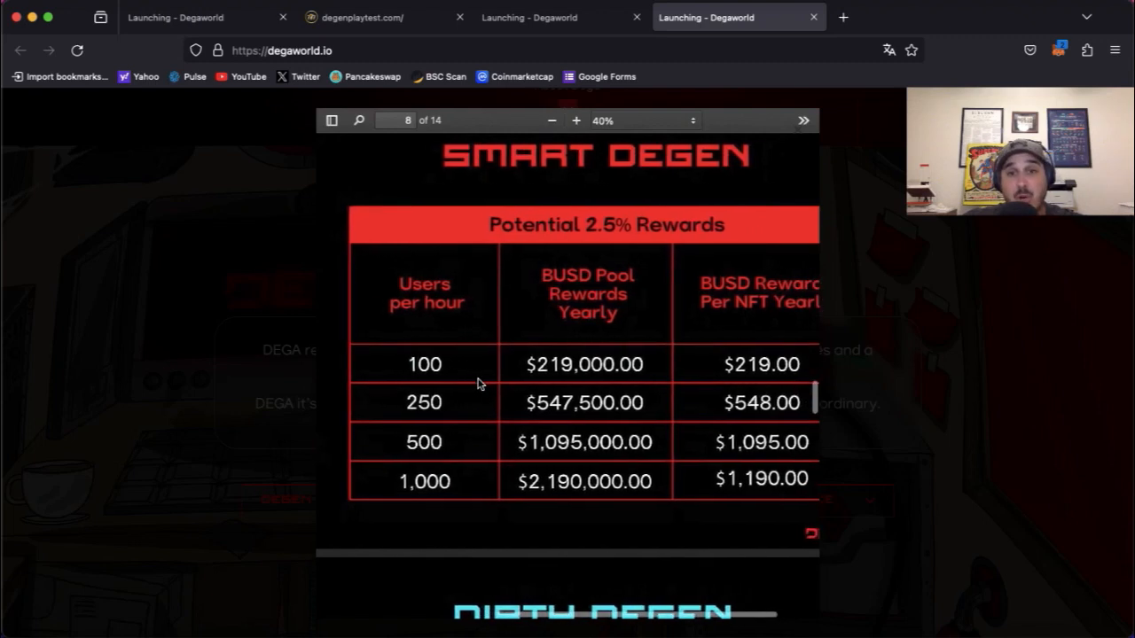
pyautogui.scroll(-1, 477, 383)
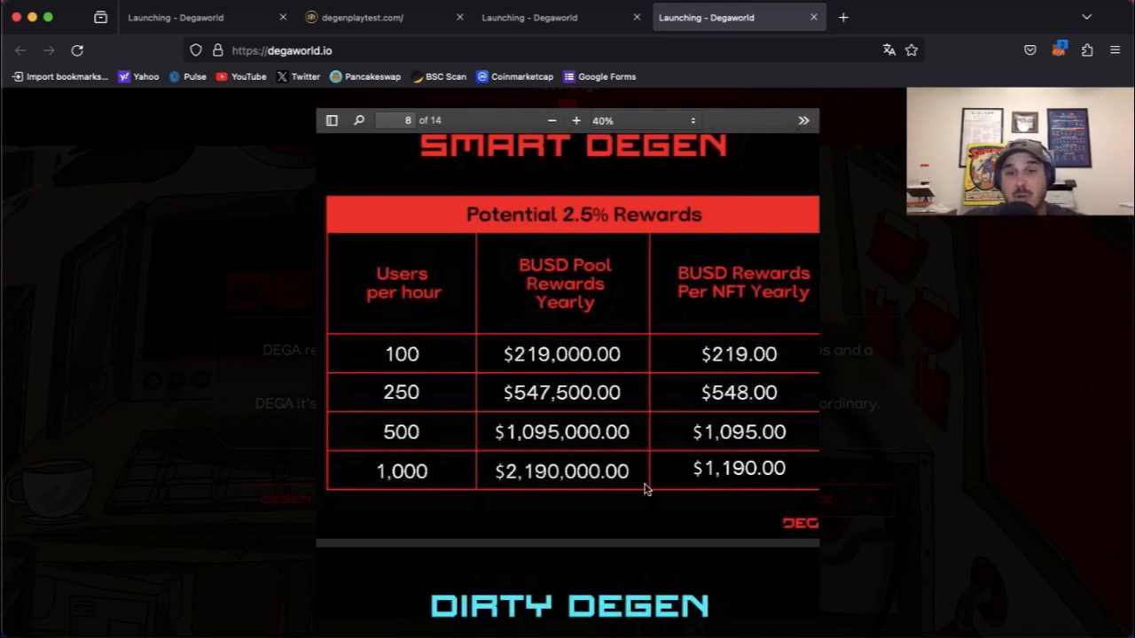
pyautogui.hscroll(-5, 721, 477)
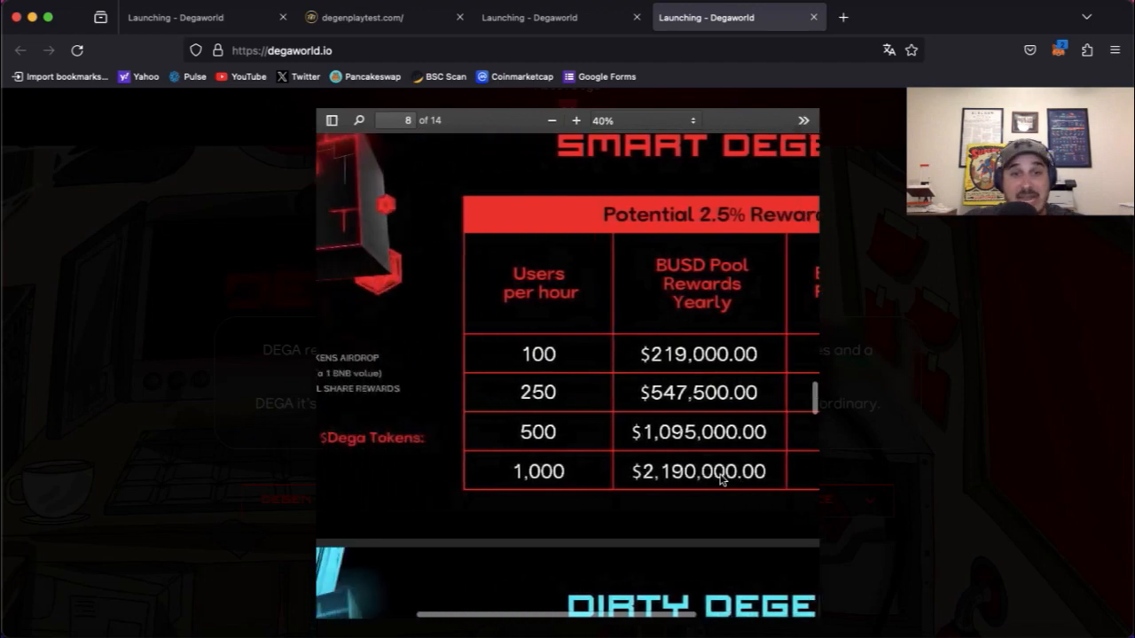
pyautogui.scroll(-4, 721, 478)
pyautogui.scroll(-5, 721, 478)
pyautogui.scroll(-3, 721, 478)
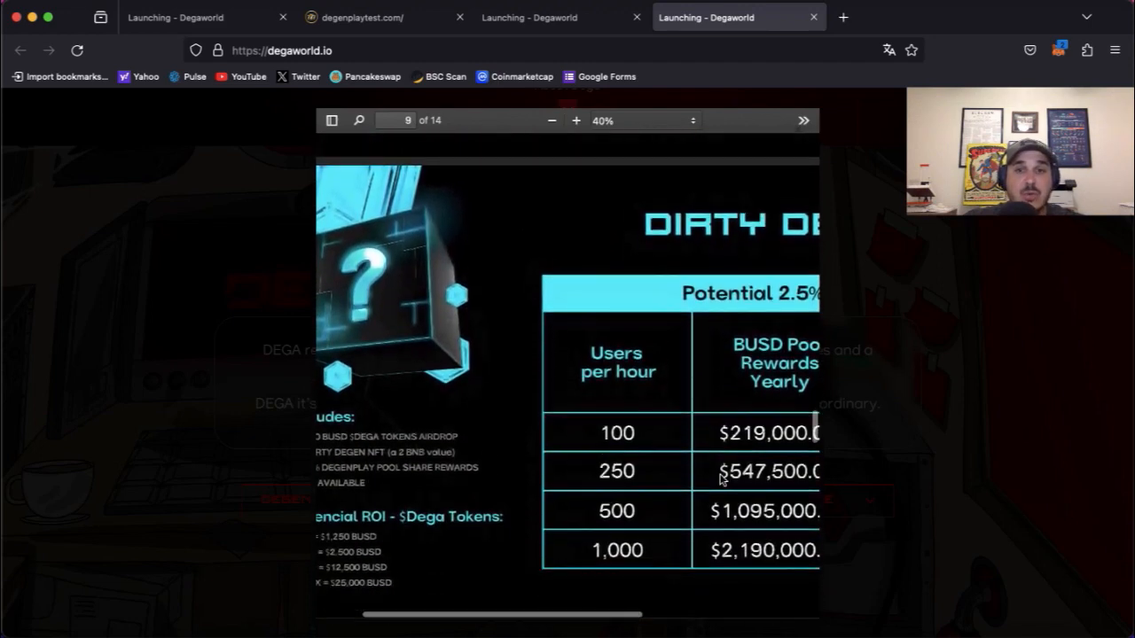
pyautogui.hscroll(-3, 721, 478)
pyautogui.scroll(-3, 721, 479)
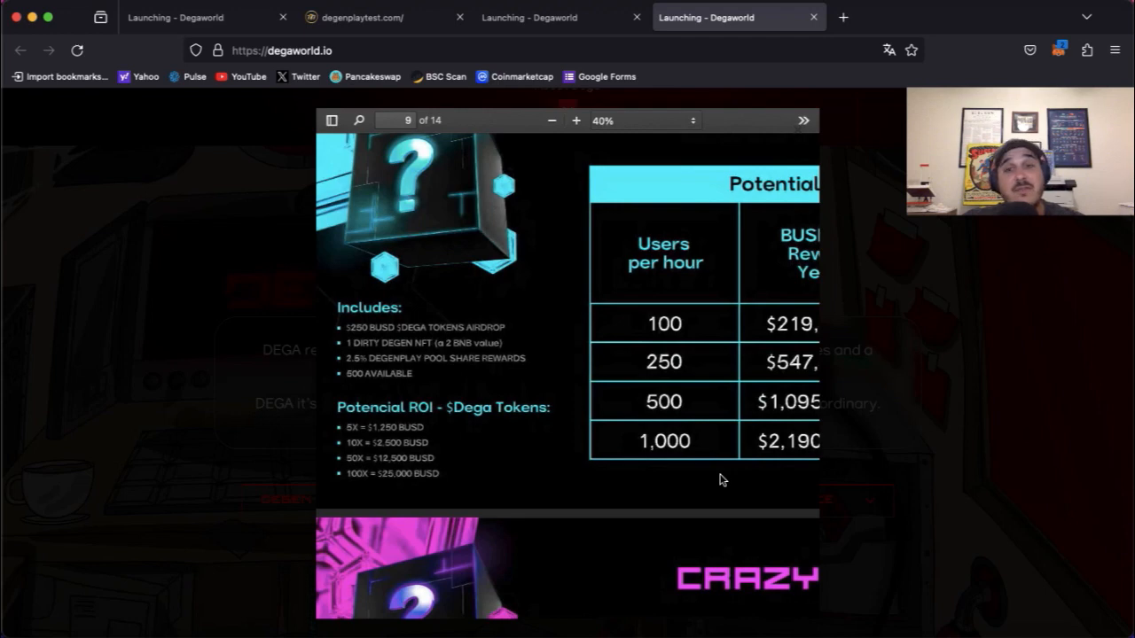
pyautogui.hscroll(5, 627, 387)
pyautogui.hscroll(5, 627, 387)
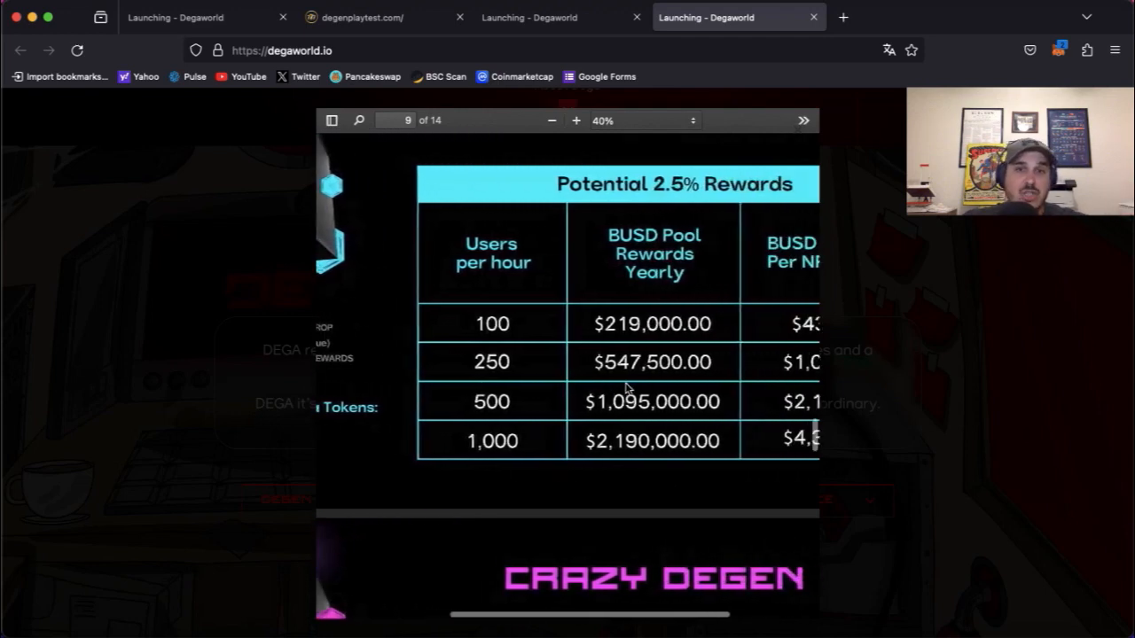
pyautogui.hscroll(3, 627, 387)
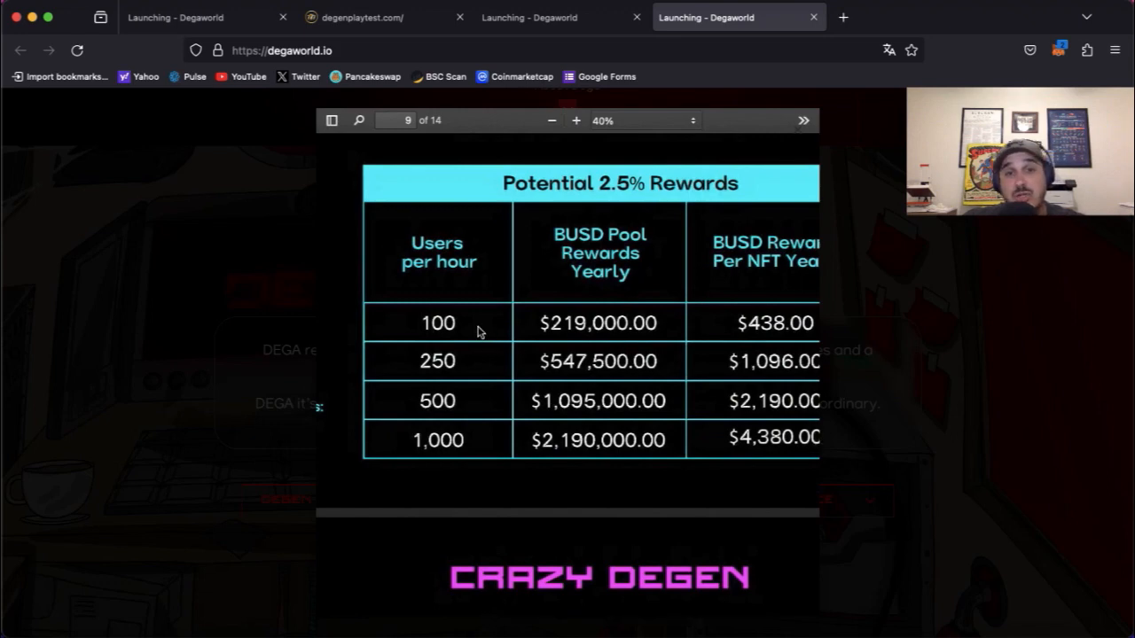
pyautogui.hscroll(5, 477, 330)
pyautogui.hscroll(3, 477, 330)
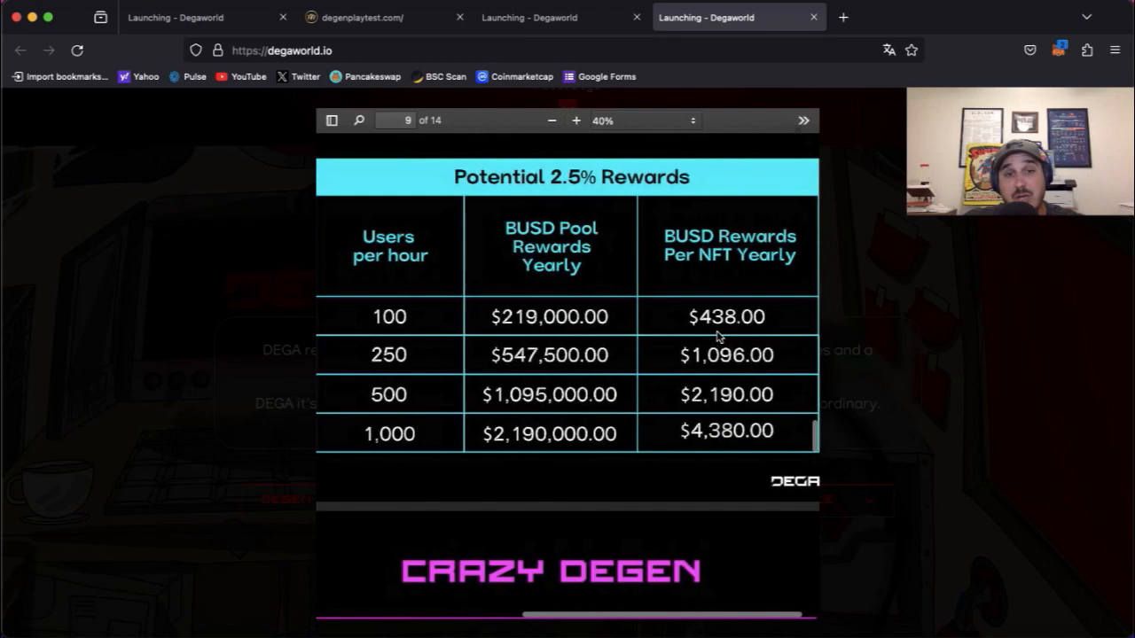
pyautogui.scroll(-1, 718, 335)
pyautogui.scroll(-1, 718, 336)
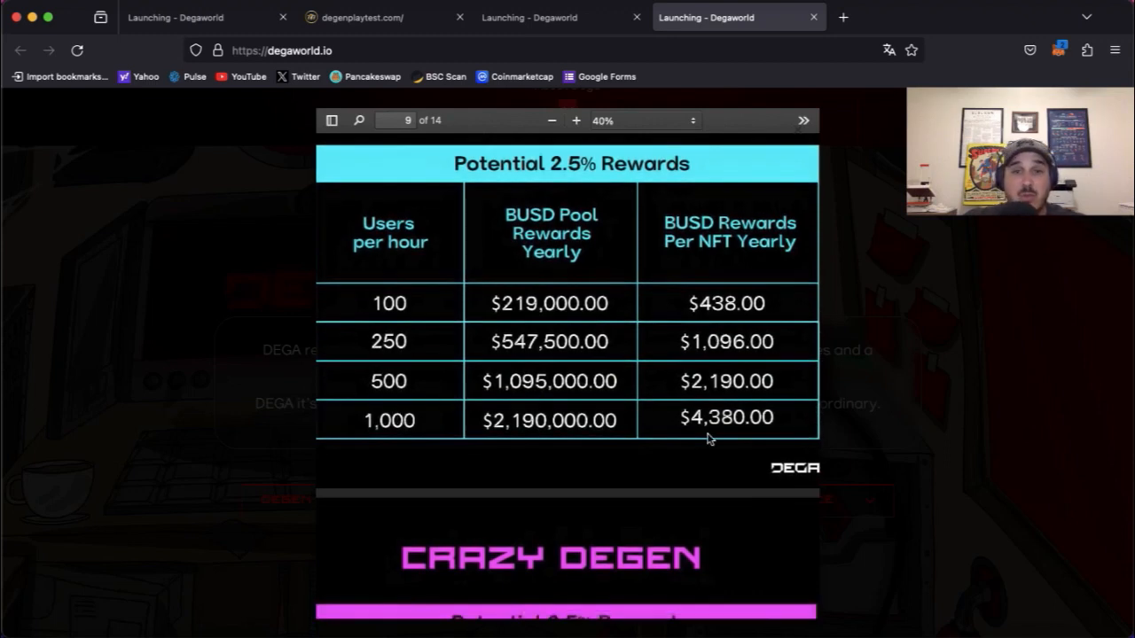
pyautogui.scroll(-3, 710, 439)
pyautogui.scroll(-3, 710, 439)
pyautogui.scroll(-3, 709, 439)
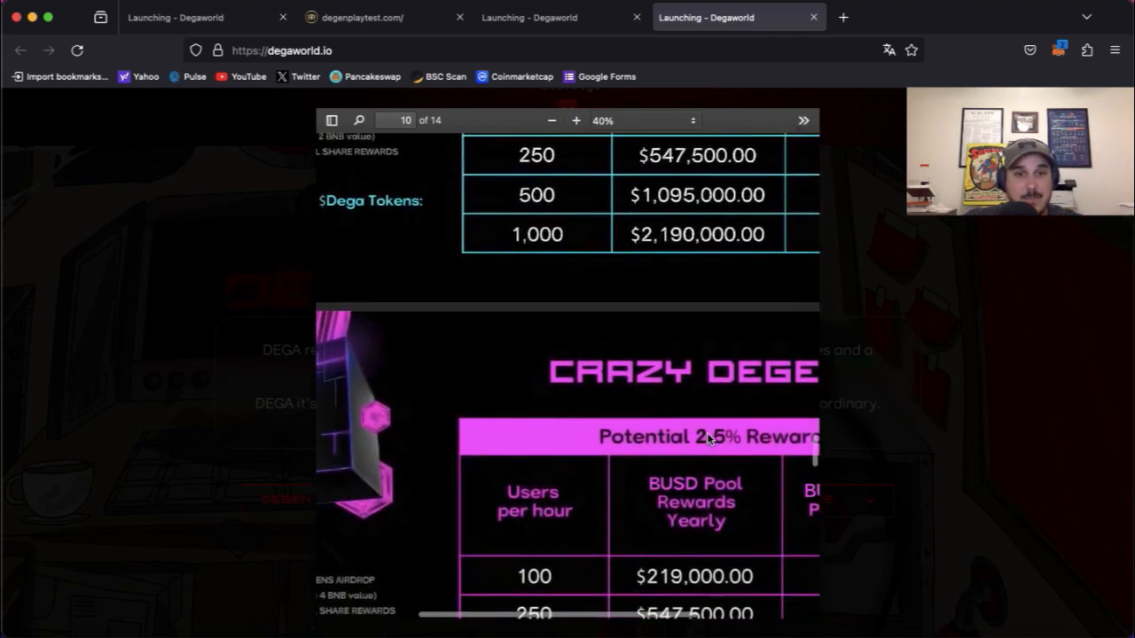
pyautogui.scroll(-2, 709, 438)
pyautogui.hscroll(-3, 710, 439)
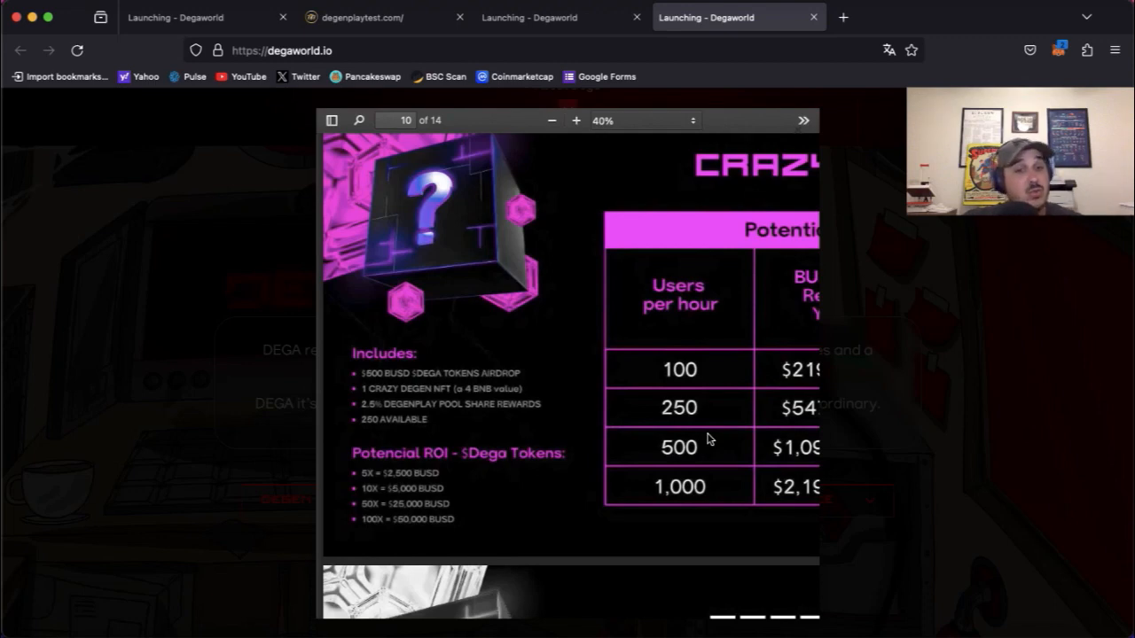
pyautogui.hscroll(5, 709, 439)
pyautogui.hscroll(5, 710, 439)
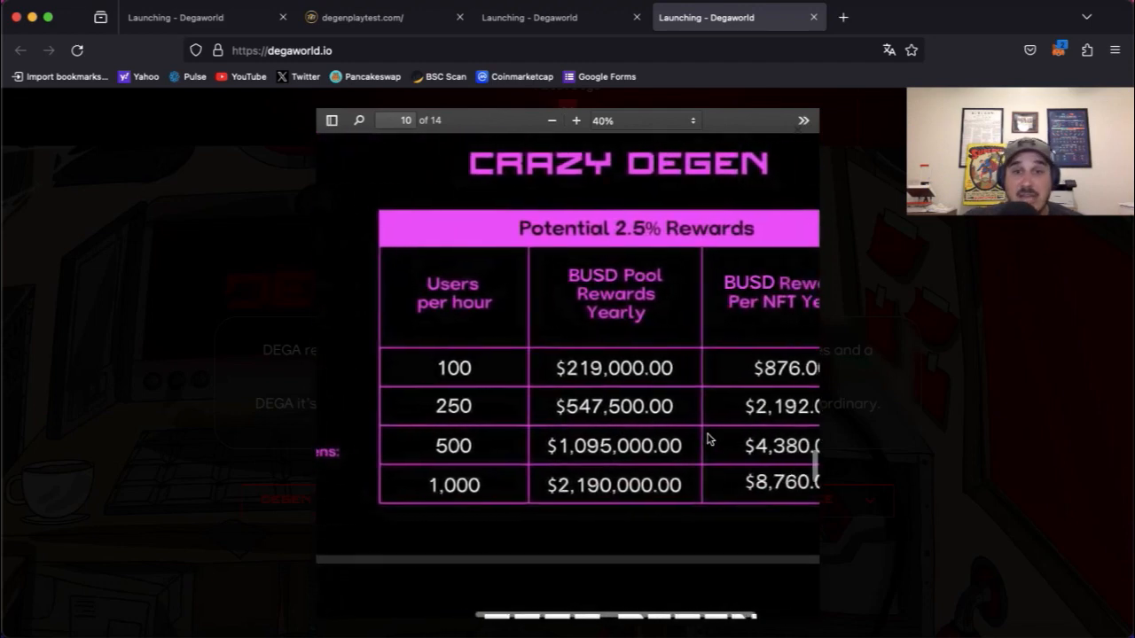
pyautogui.hscroll(3, 709, 439)
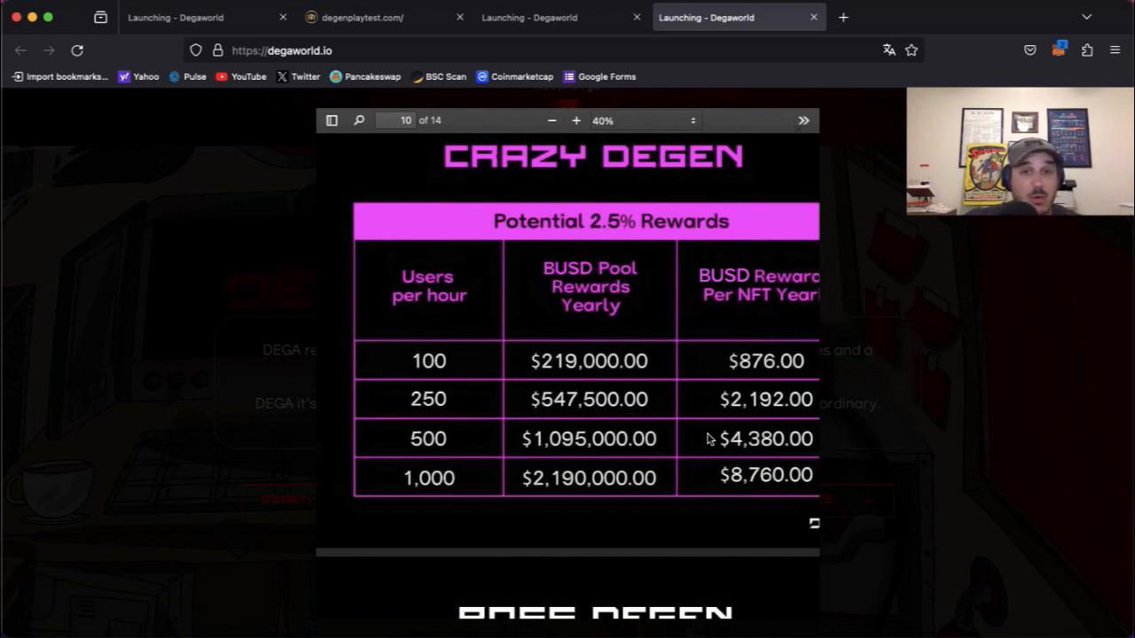
pyautogui.hscroll(2, 709, 439)
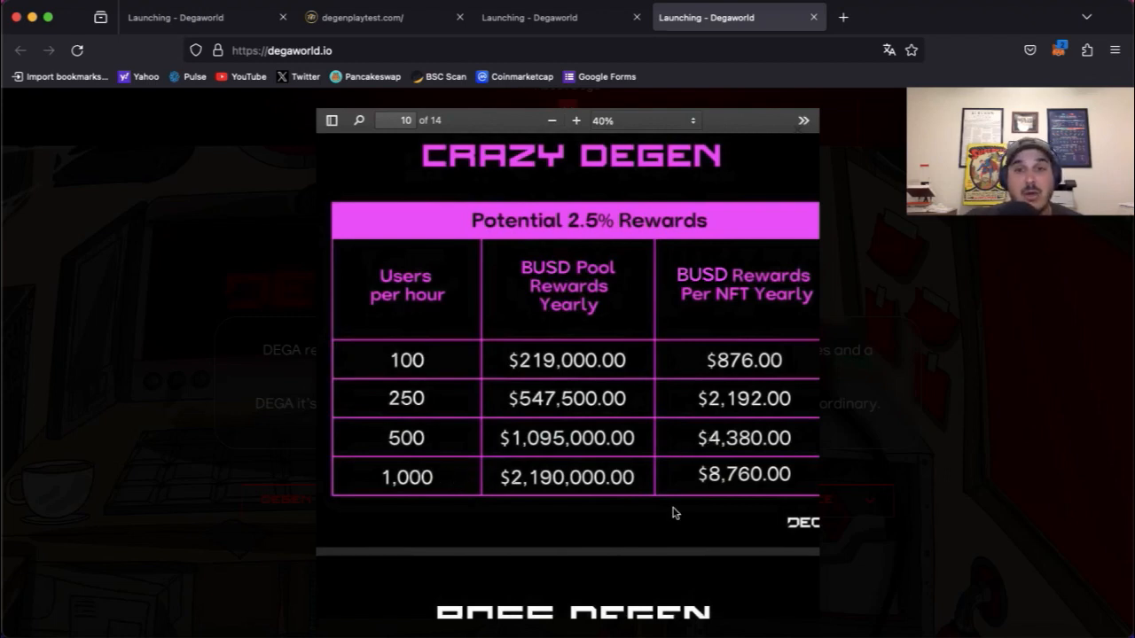
pyautogui.hscroll(-2, 681, 499)
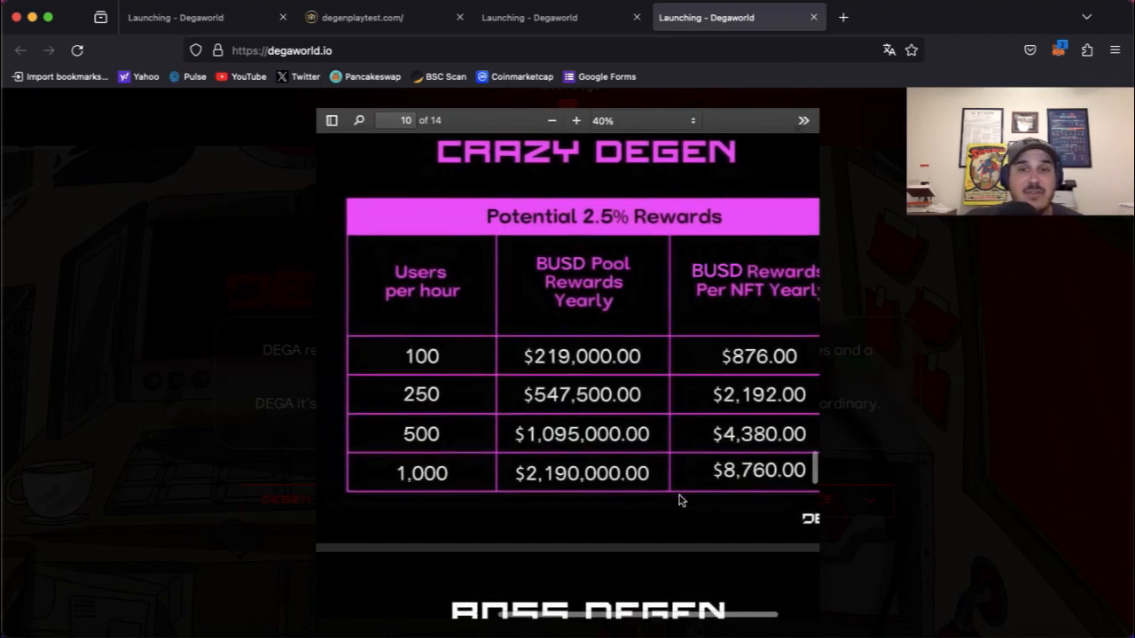
pyautogui.scroll(-2, 681, 499)
pyautogui.scroll(-5, 681, 499)
pyautogui.scroll(-4, 681, 499)
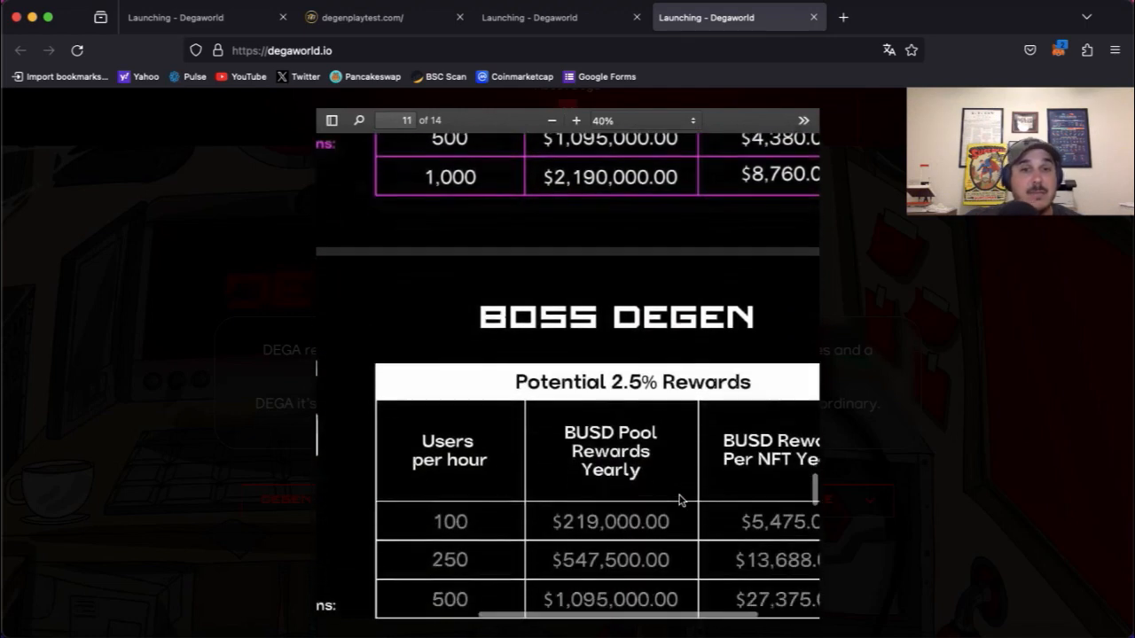
pyautogui.hscroll(-2, 681, 499)
pyautogui.hscroll(-3, 681, 499)
pyautogui.hscroll(-2, 681, 499)
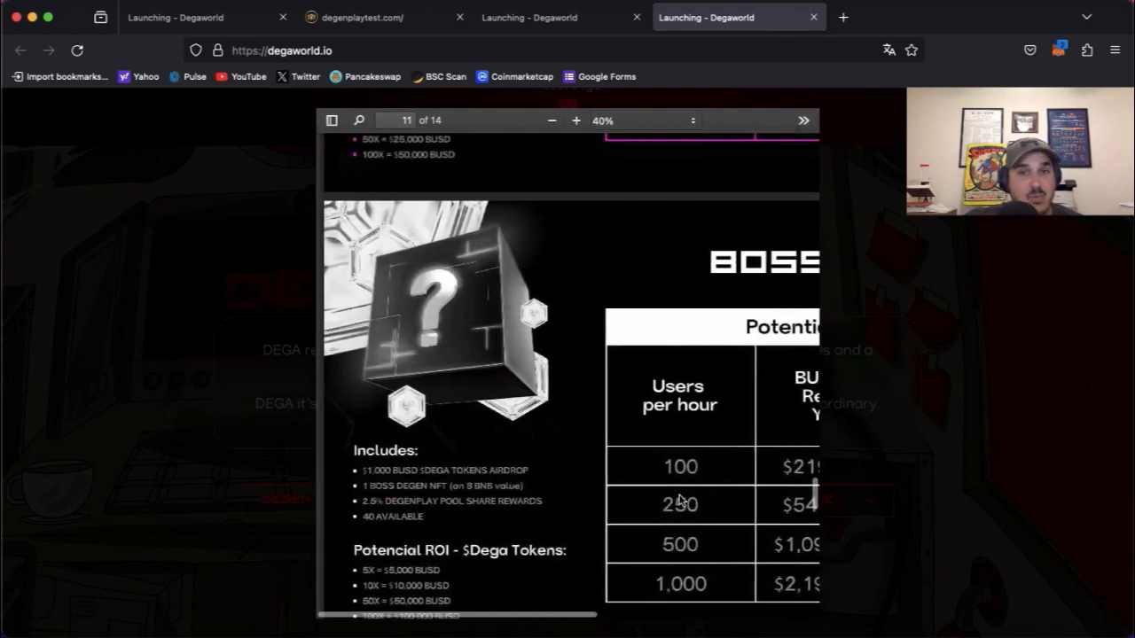
pyautogui.scroll(-3, 681, 499)
pyautogui.scroll(-2, 681, 499)
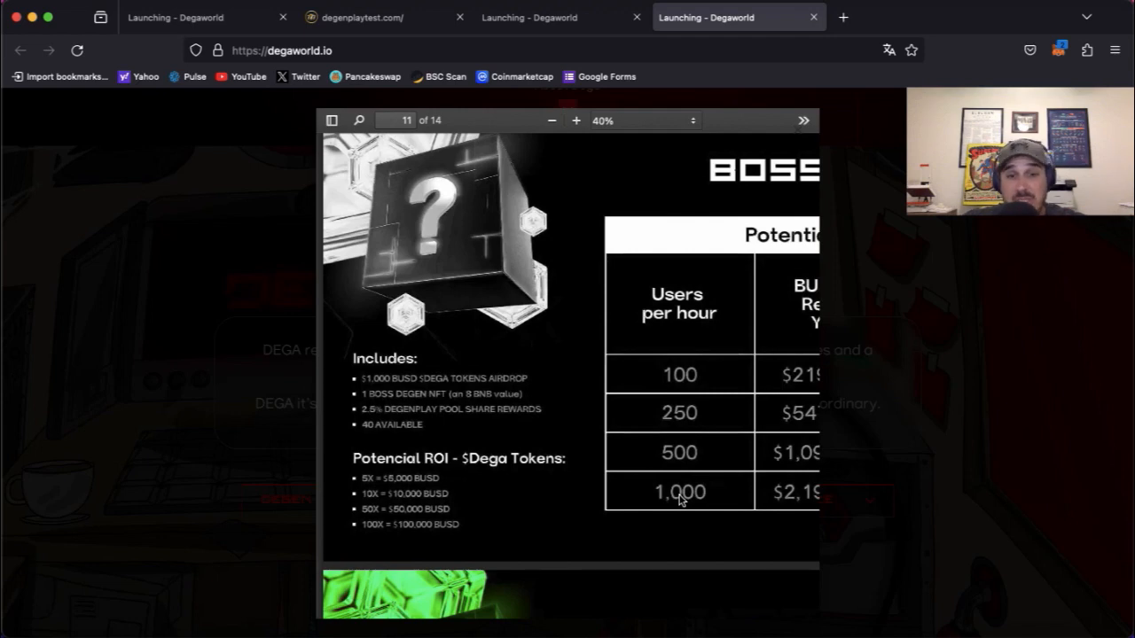
pyautogui.hscroll(5, 691, 448)
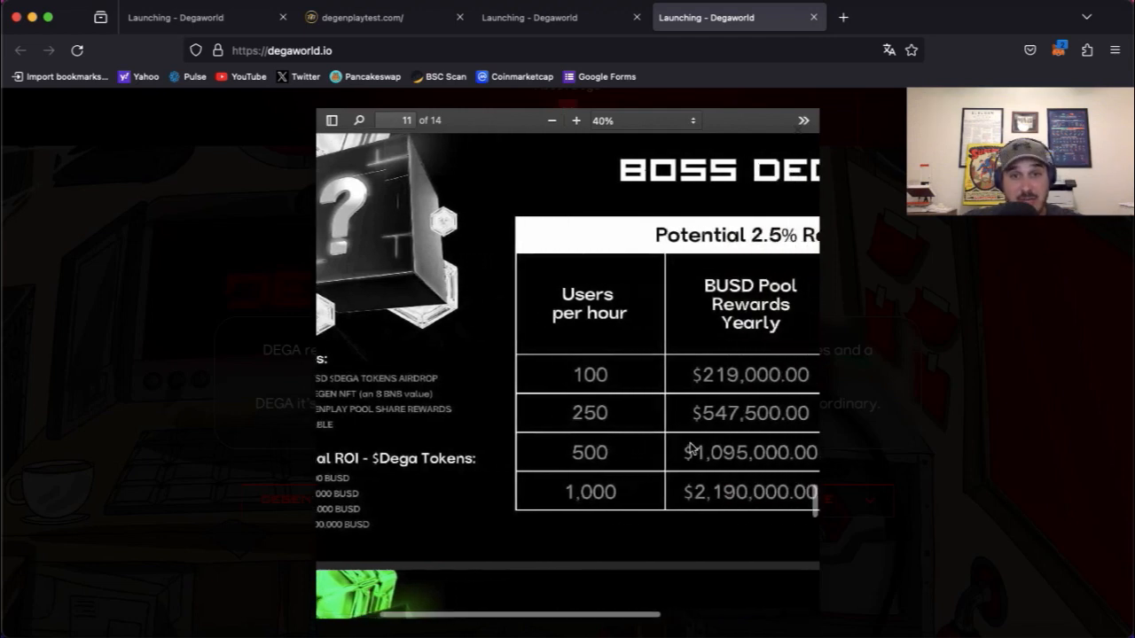
pyautogui.hscroll(5, 692, 447)
pyautogui.hscroll(3, 691, 448)
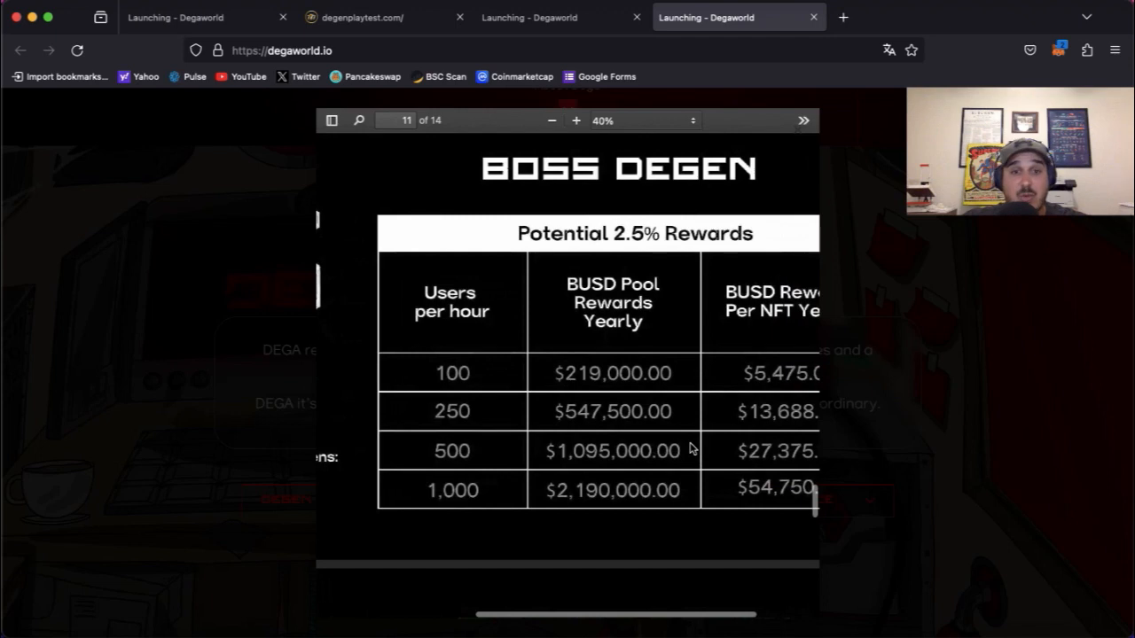
pyautogui.scroll(-2, 692, 448)
pyautogui.hscroll(2, 692, 448)
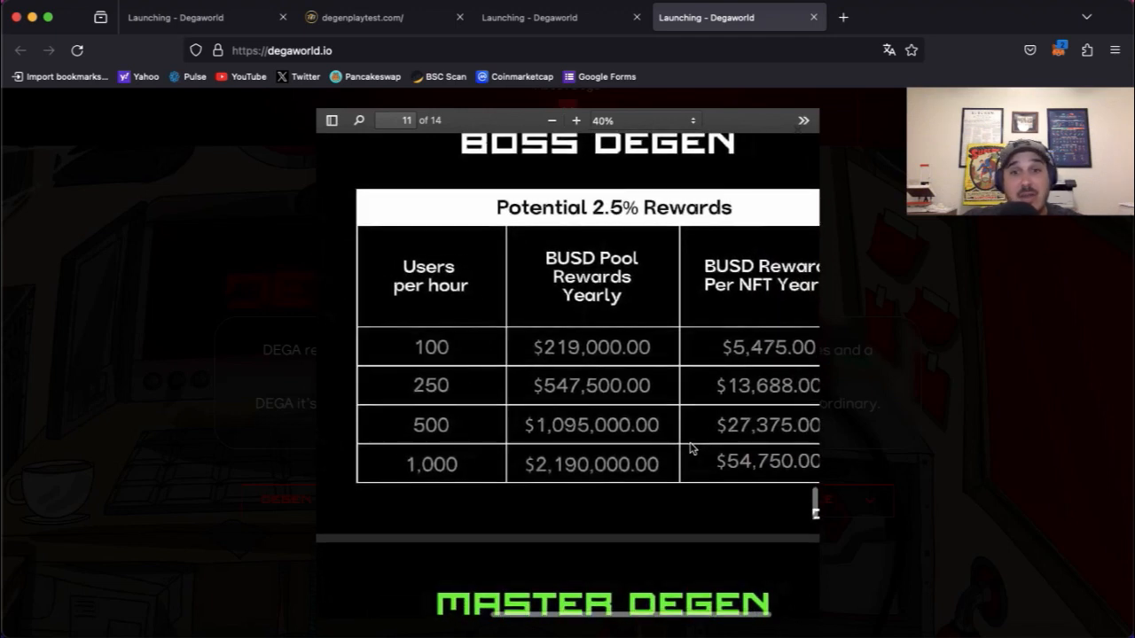
pyautogui.hscroll(2, 692, 448)
pyautogui.hscroll(1, 691, 448)
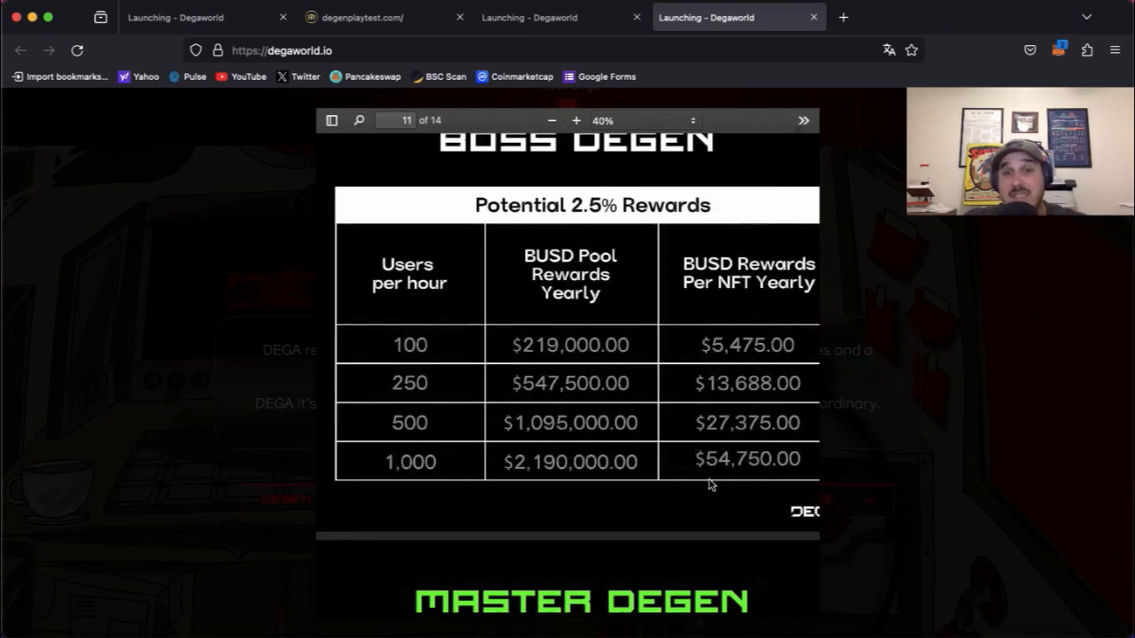
pyautogui.hscroll(-3, 725, 484)
pyautogui.hscroll(-4, 724, 484)
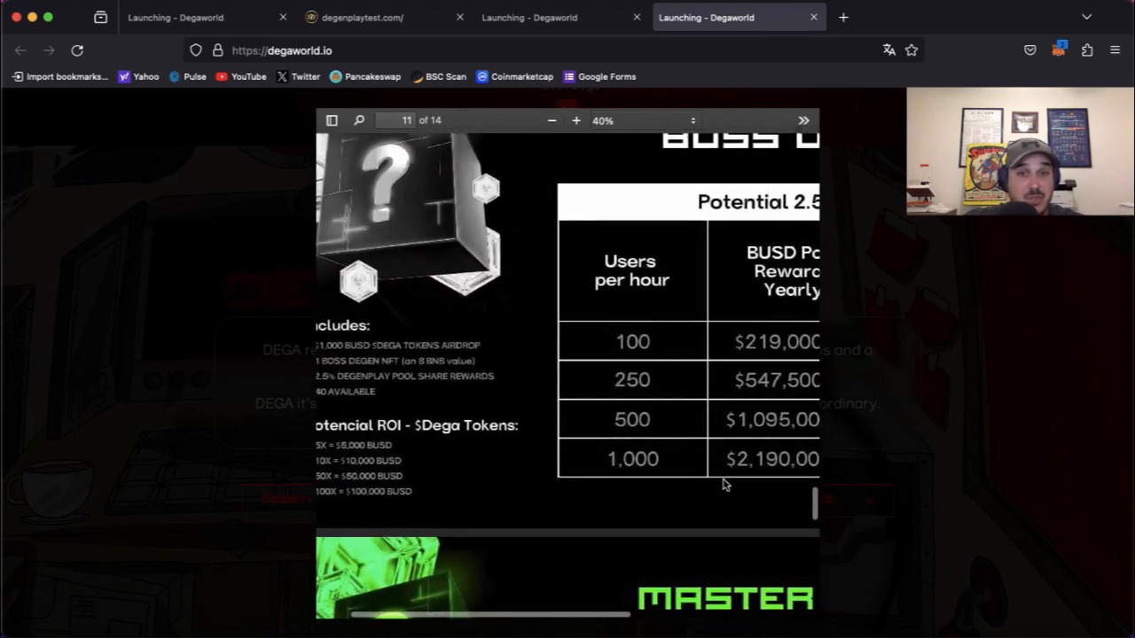
pyautogui.scroll(-1, 725, 484)
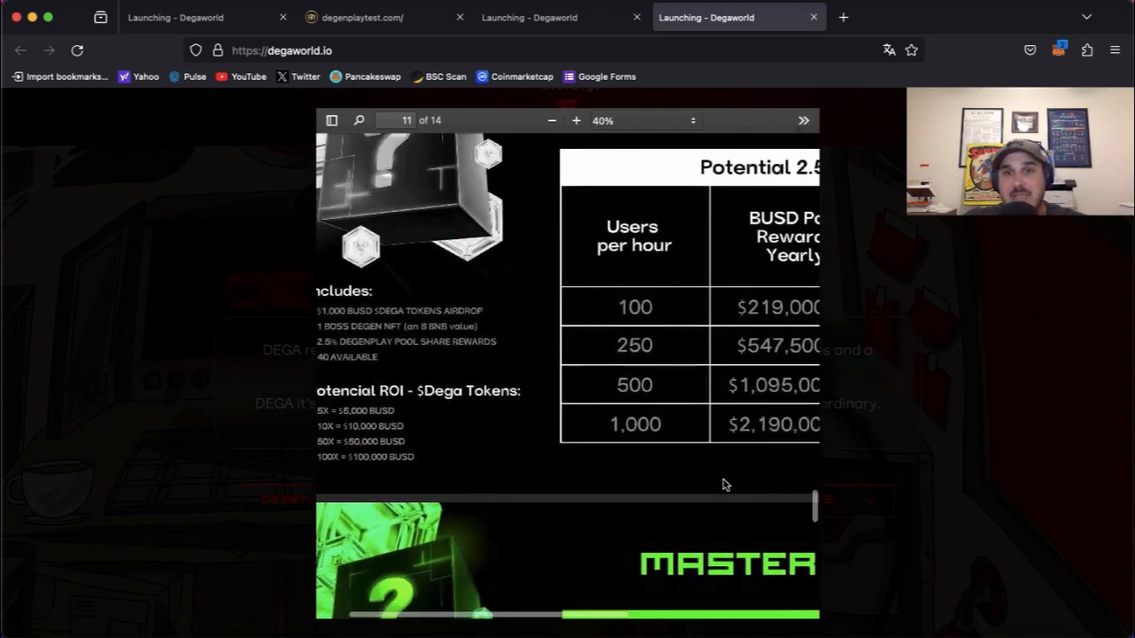
pyautogui.scroll(-3, 724, 484)
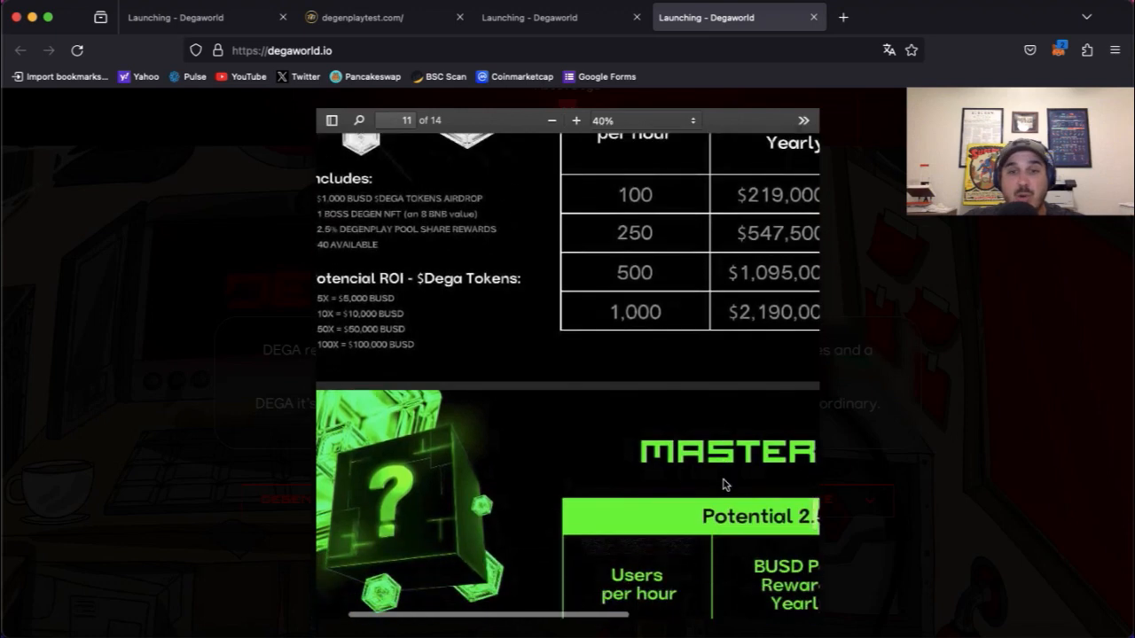
pyautogui.scroll(-3, 725, 484)
pyautogui.scroll(-2, 725, 484)
pyautogui.scroll(-2, 724, 484)
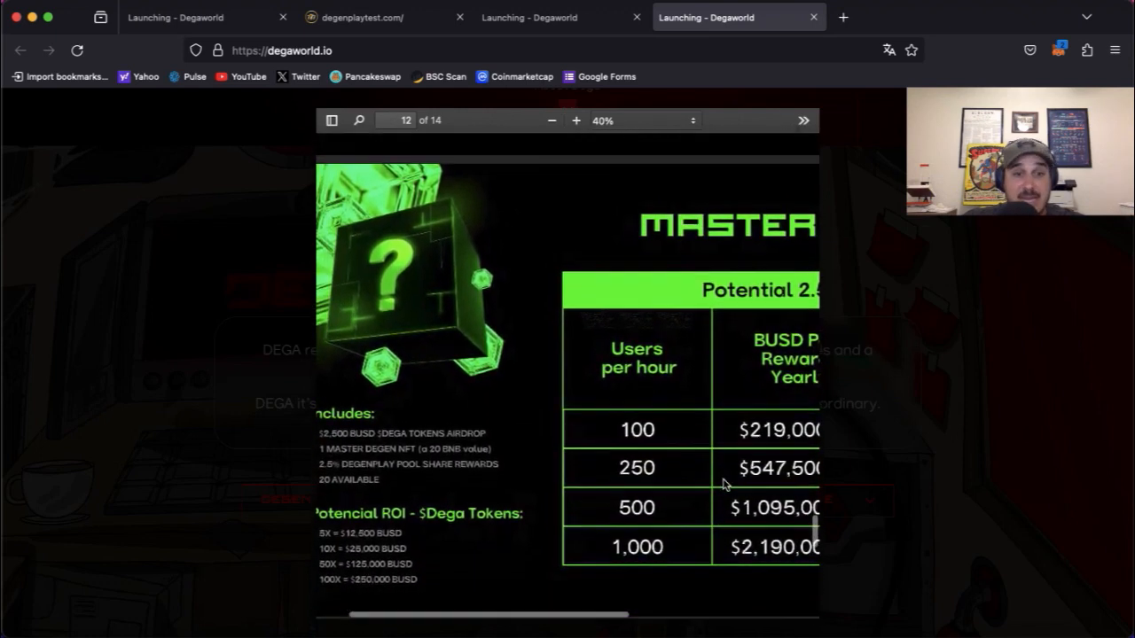
pyautogui.scroll(-2, 724, 484)
pyautogui.hscroll(-1, 724, 484)
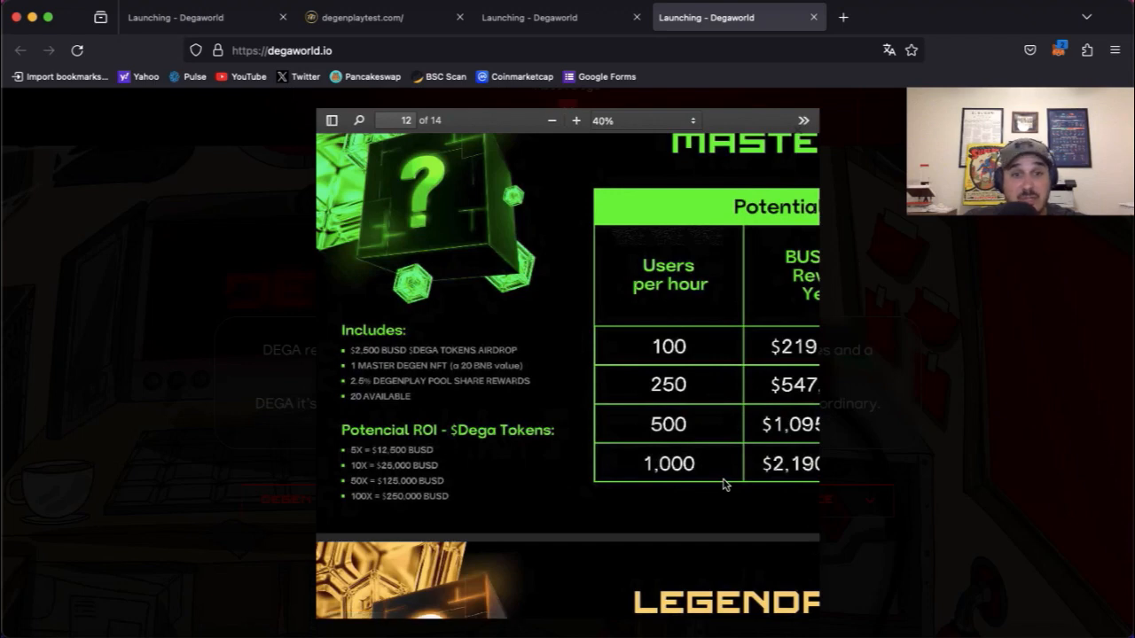
pyautogui.scroll(-1, 724, 484)
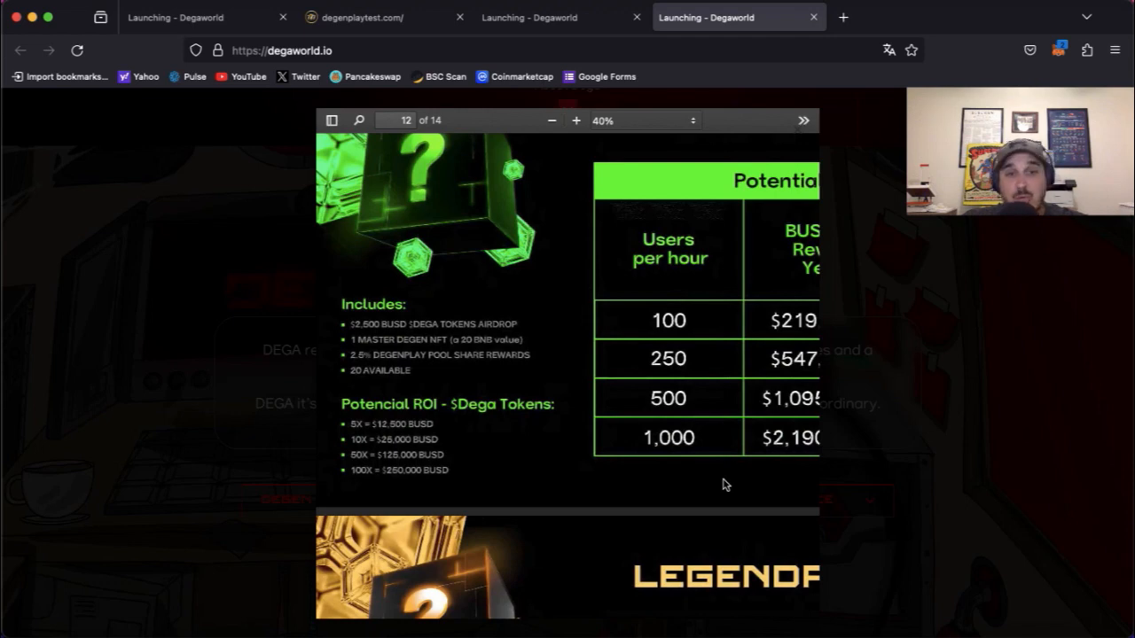
pyautogui.hscroll(5, 748, 484)
pyautogui.hscroll(5, 748, 484)
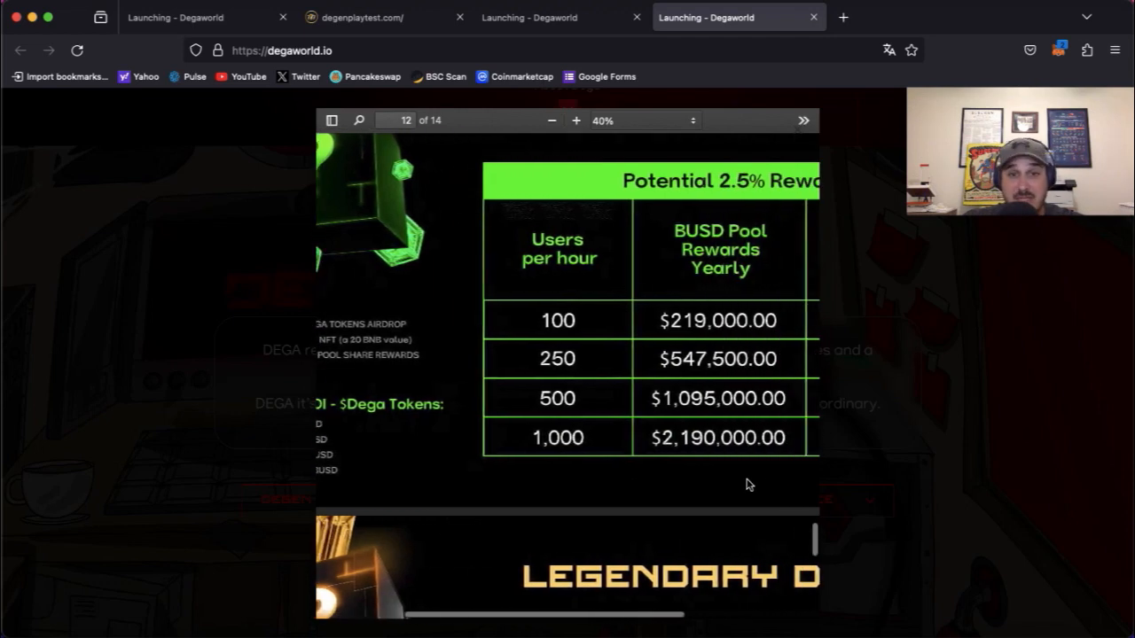
pyautogui.hscroll(5, 747, 484)
pyautogui.hscroll(5, 747, 484)
pyautogui.hscroll(3, 747, 485)
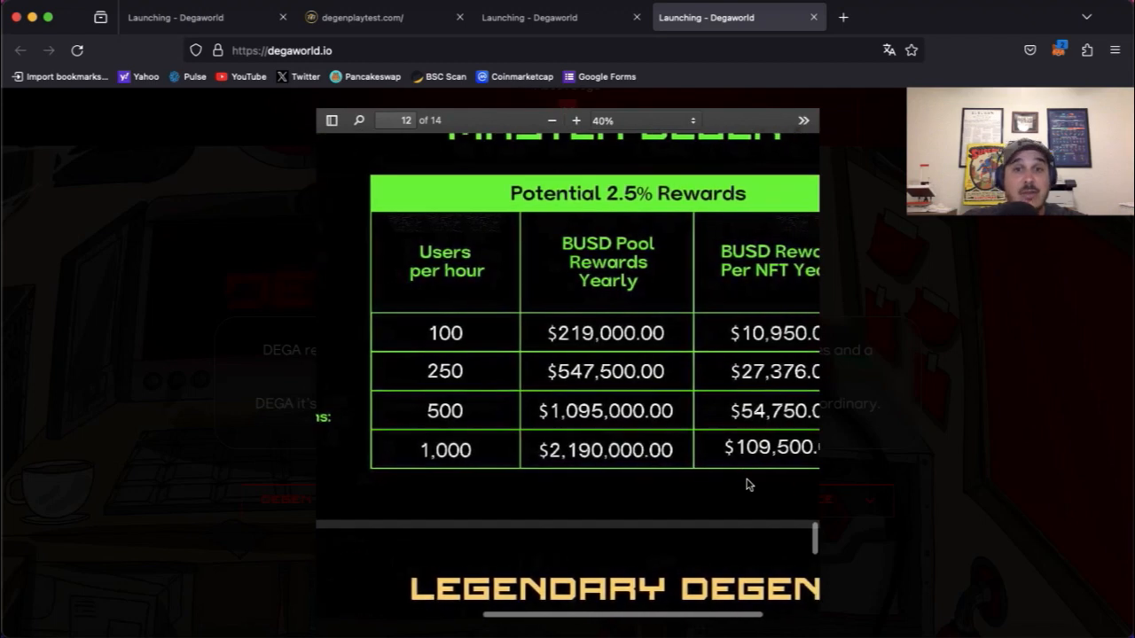
pyautogui.hscroll(3, 747, 484)
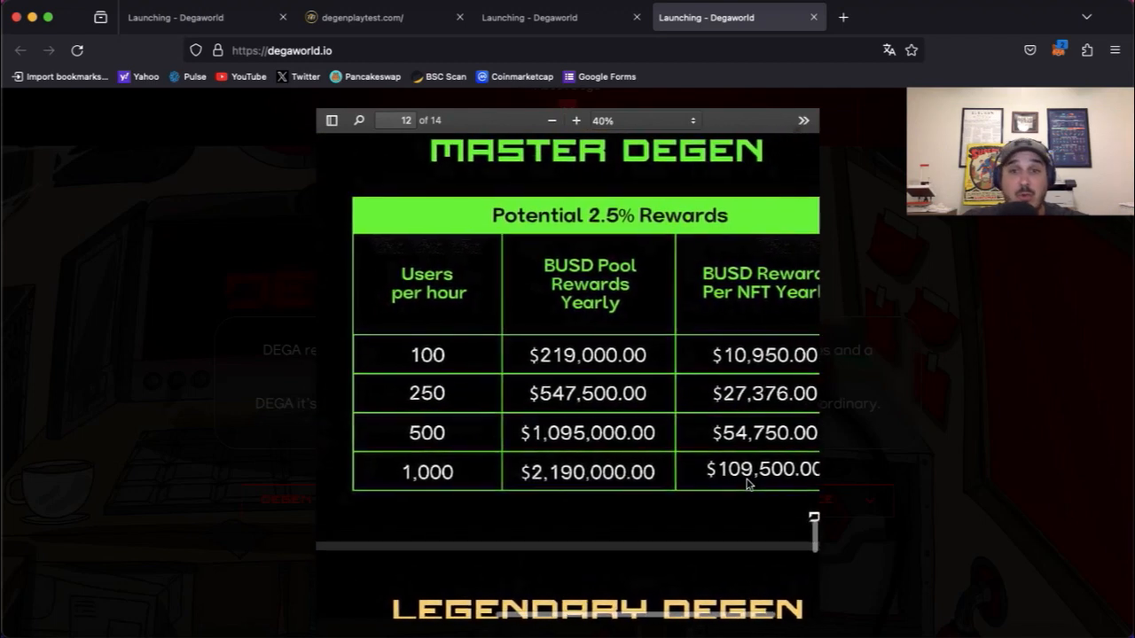
pyautogui.hscroll(2, 748, 484)
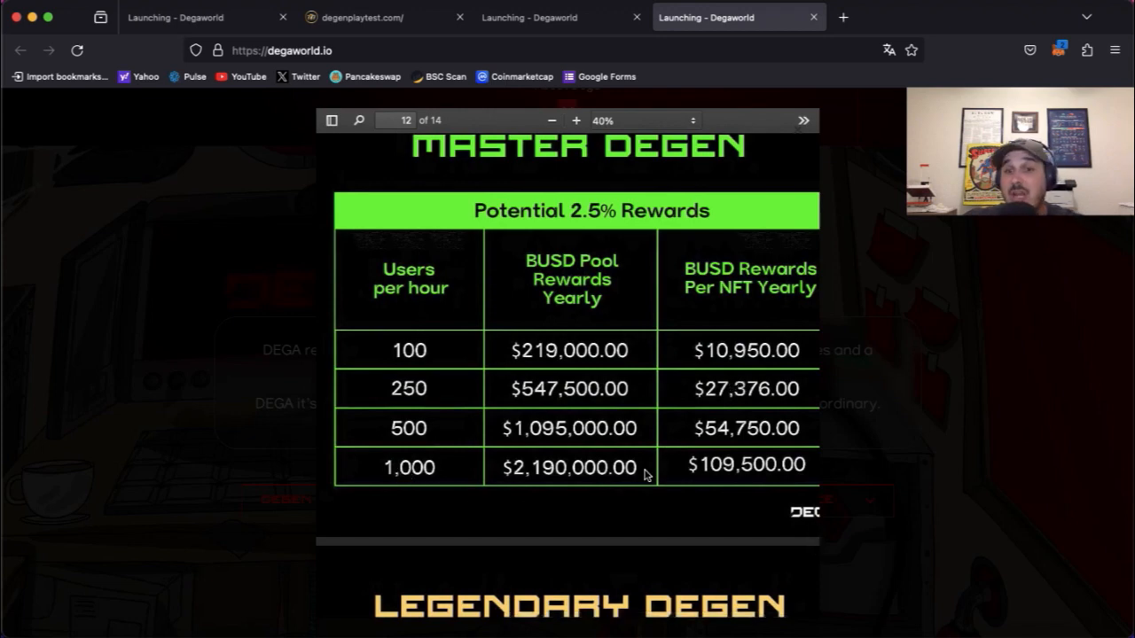
pyautogui.scroll(-5, 720, 470)
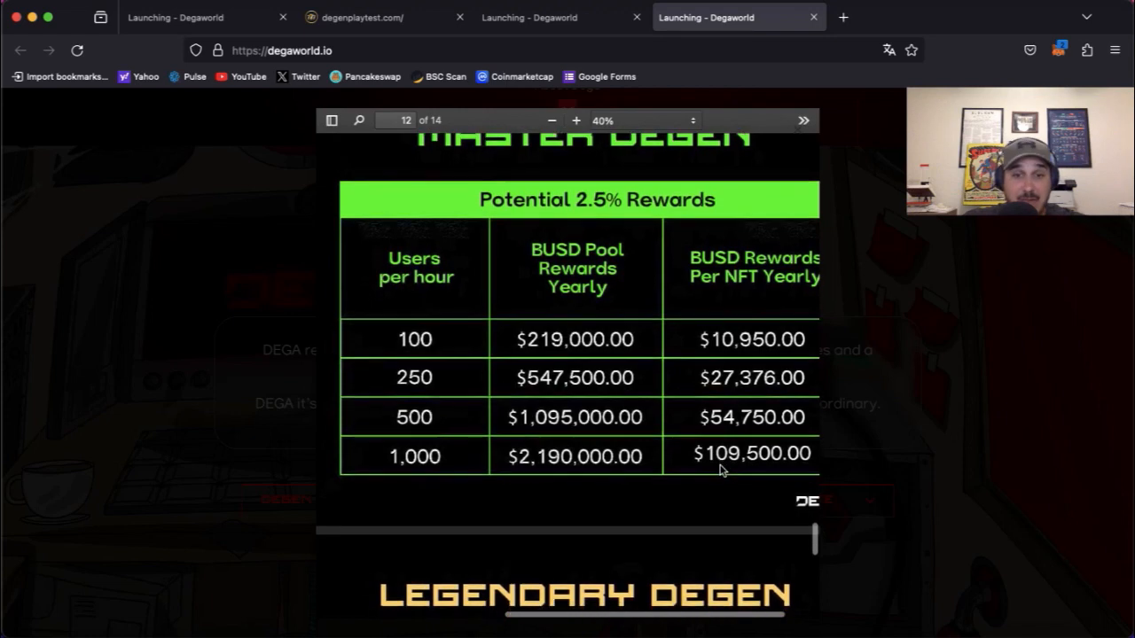
pyautogui.scroll(-5, 720, 470)
pyautogui.scroll(-3, 720, 470)
pyautogui.hscroll(-5, 720, 470)
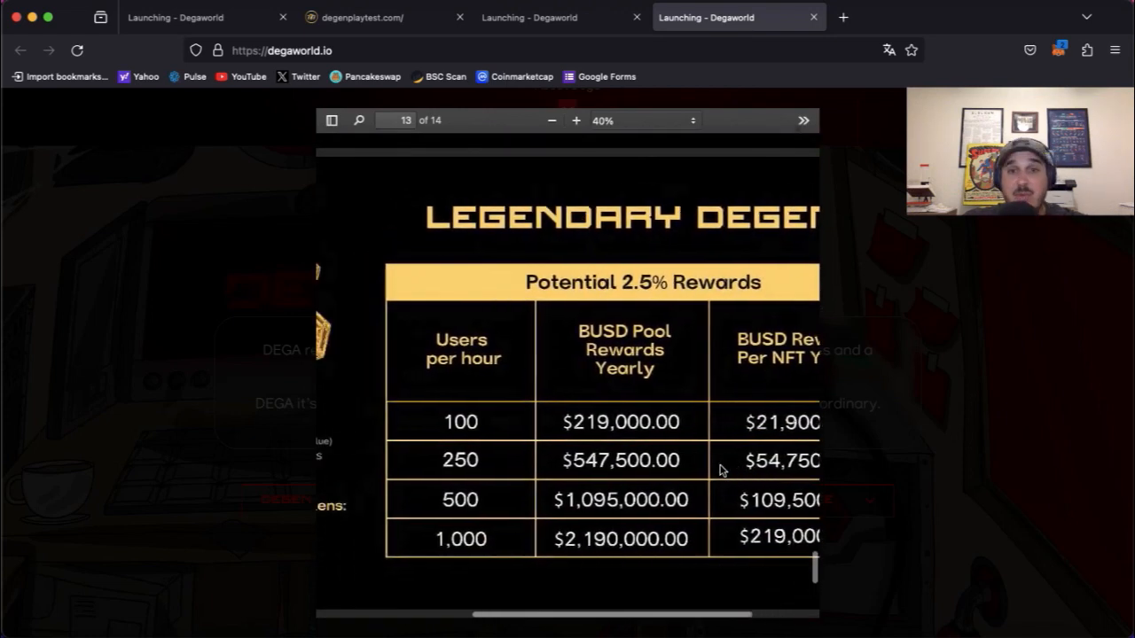
pyautogui.hscroll(-3, 720, 469)
pyautogui.hscroll(-5, 720, 470)
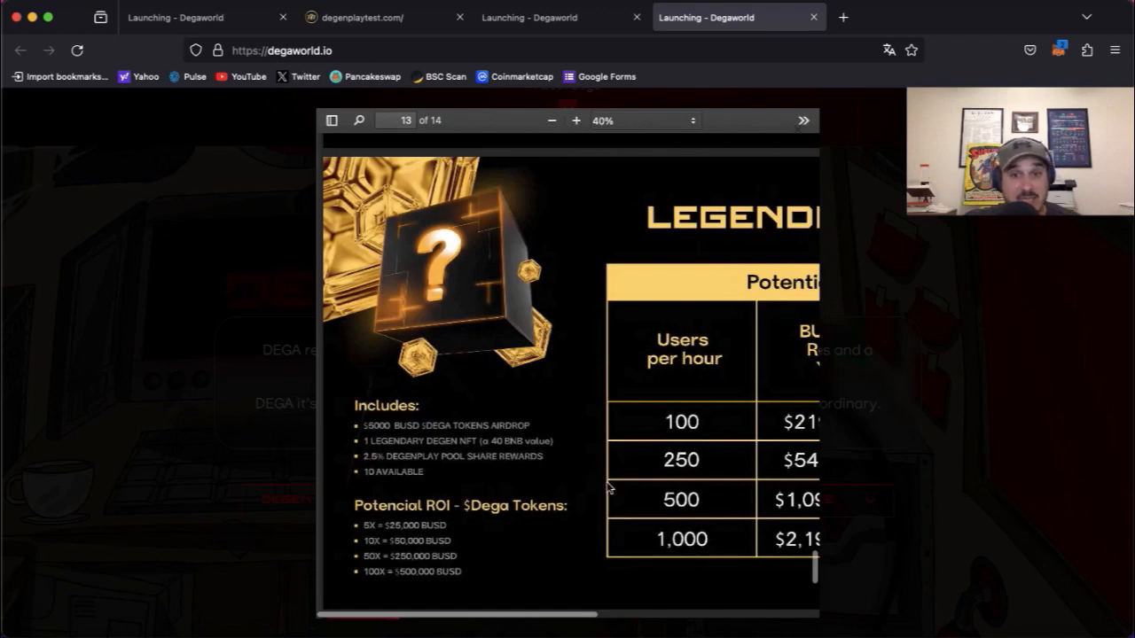
pyautogui.hscroll(5, 609, 488)
pyautogui.hscroll(3, 609, 487)
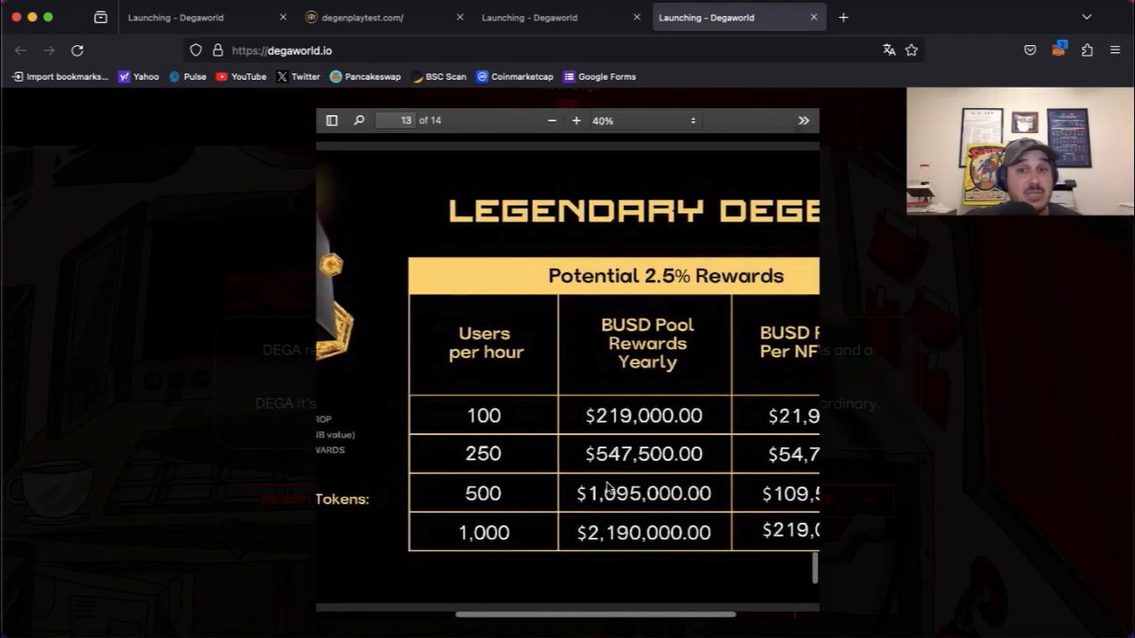
pyautogui.hscroll(3, 609, 488)
pyautogui.hscroll(2, 609, 487)
pyautogui.hscroll(2, 610, 487)
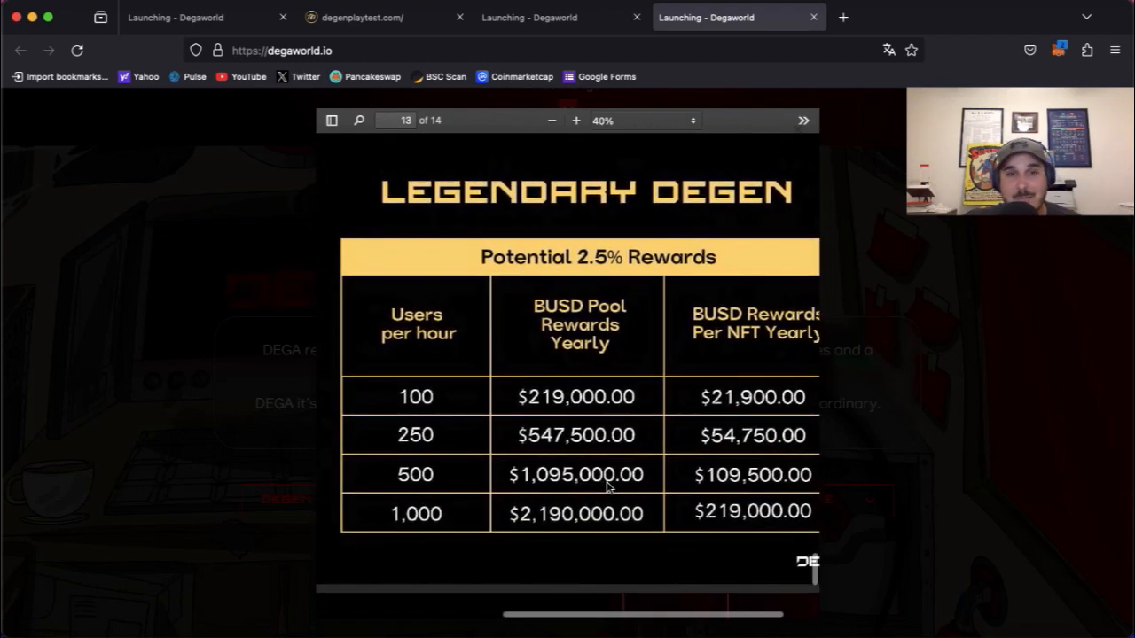
pyautogui.hscroll(1, 609, 488)
pyautogui.scroll(-1, 610, 488)
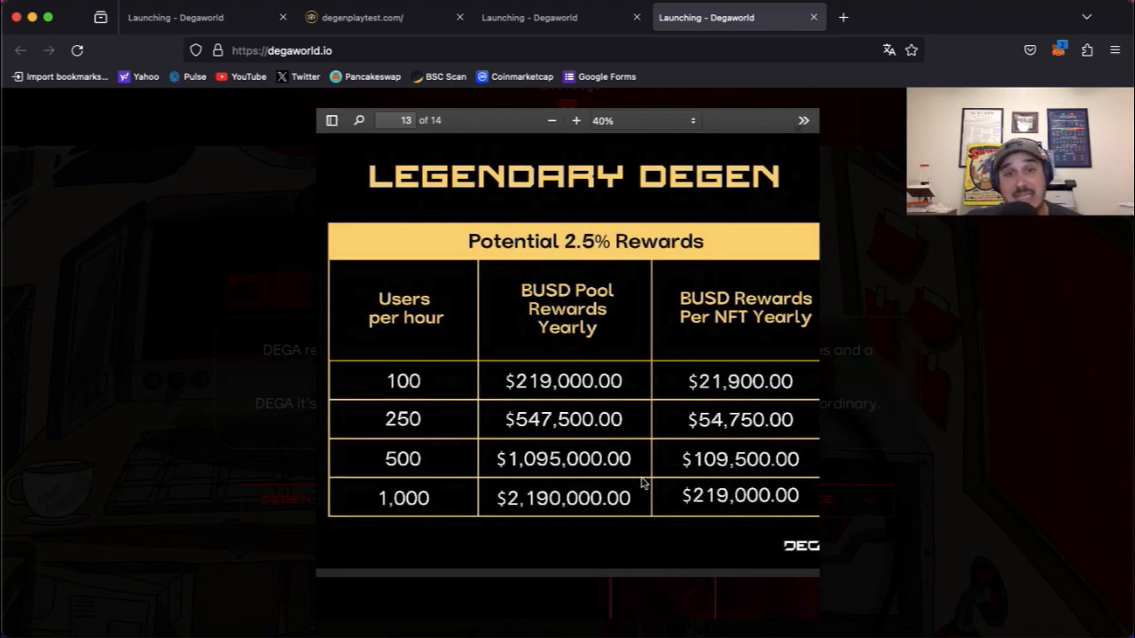
pyautogui.scroll(-10, 642, 483)
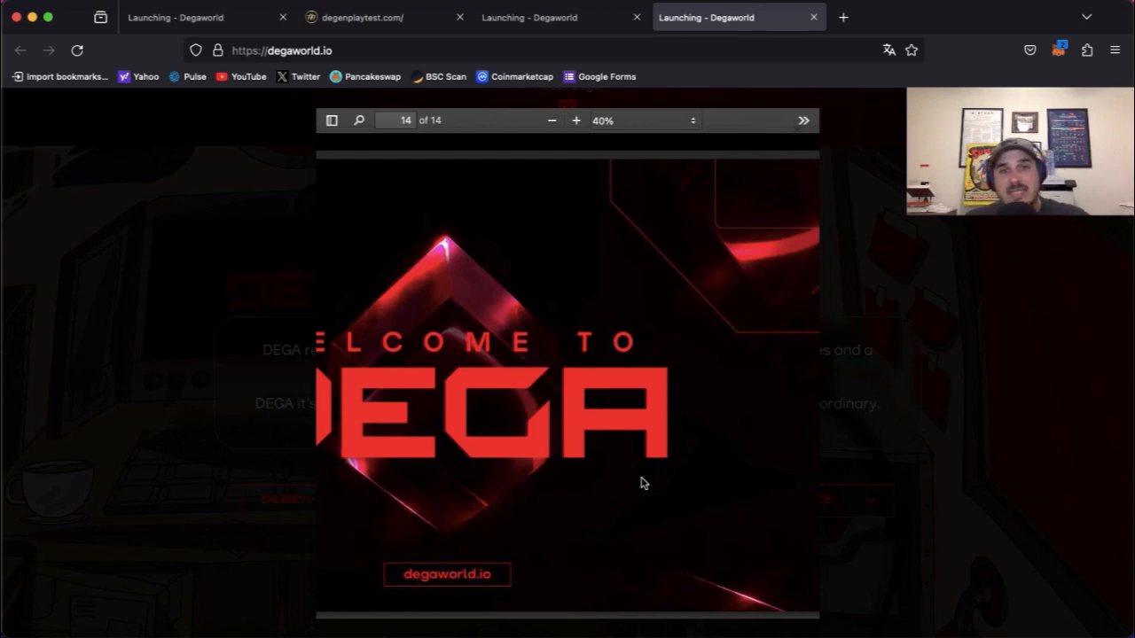
pyautogui.scroll(10, 643, 483)
pyautogui.scroll(10, 643, 482)
pyautogui.scroll(10, 643, 483)
pyautogui.scroll(10, 642, 482)
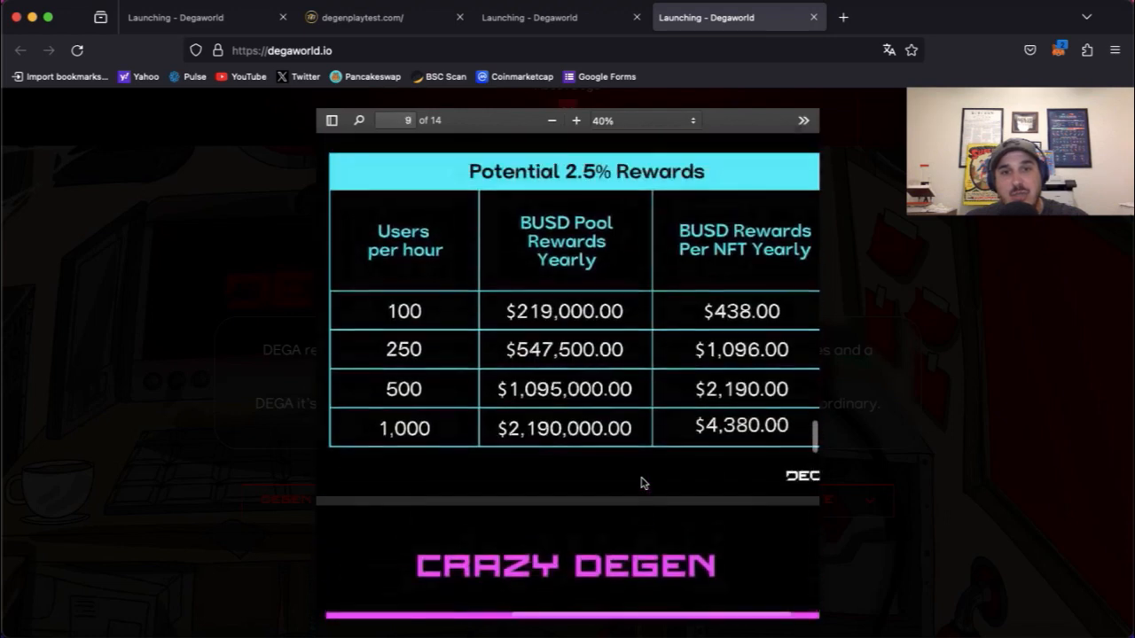
pyautogui.scroll(5, 642, 483)
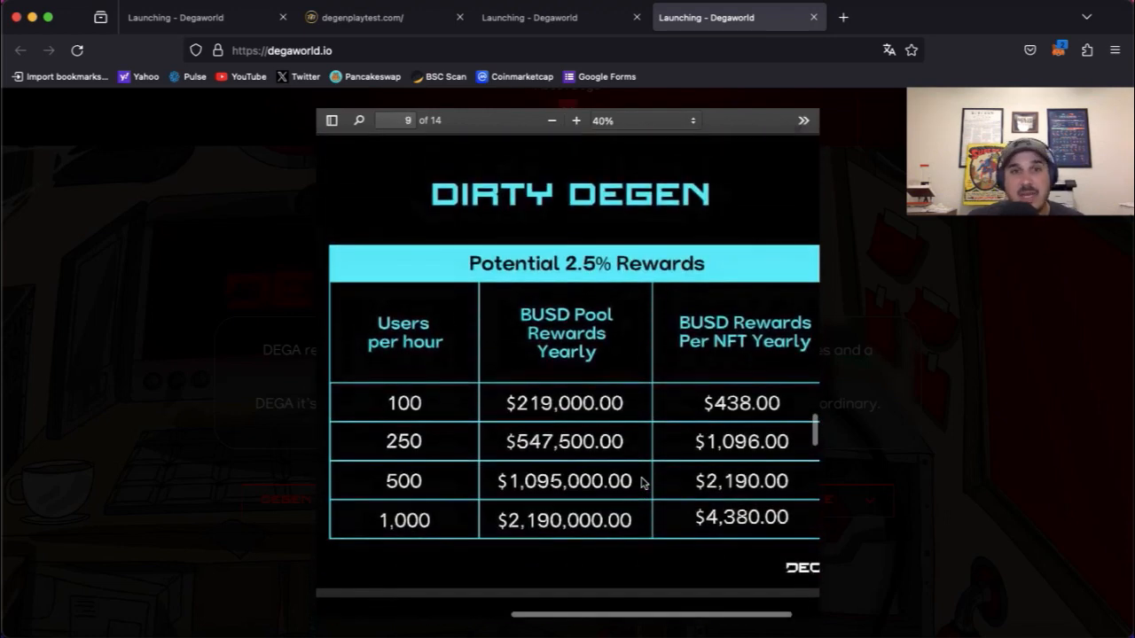